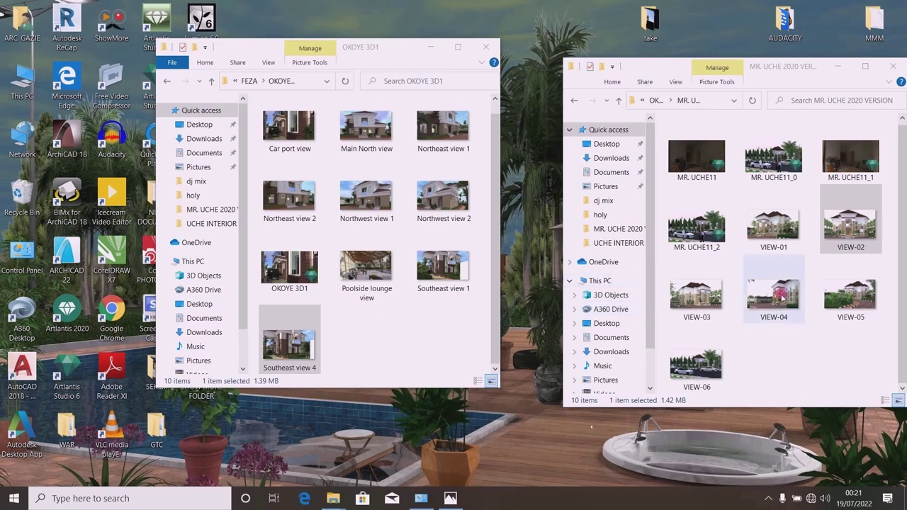
# Look through the exterior renders VIEW-01, Southeast view 4, Southeast view 1 and Poolside lounge view.
pyautogui.doubleClick(775, 227)
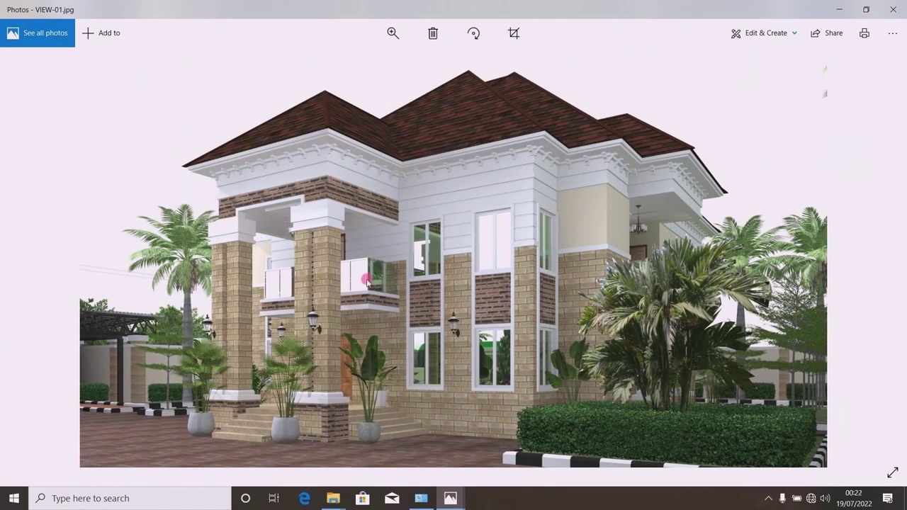
pyautogui.click(893, 9)
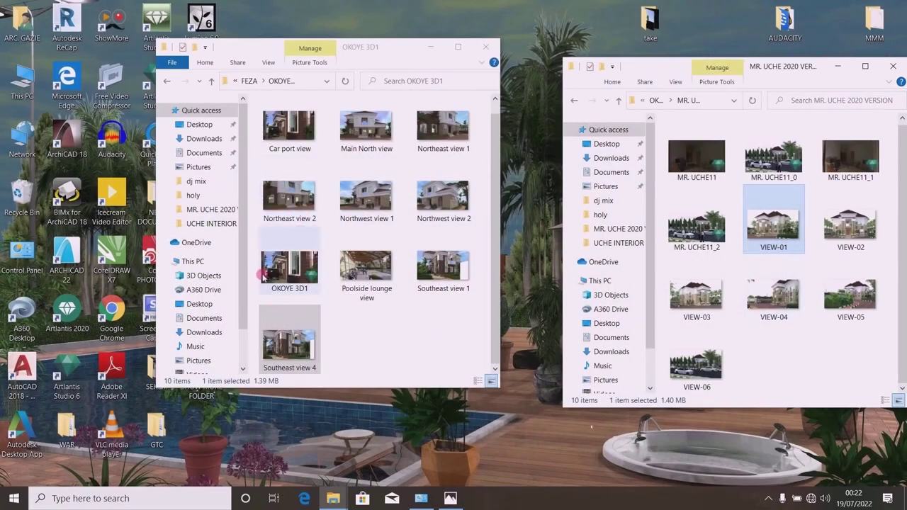
pyautogui.doubleClick(290, 338)
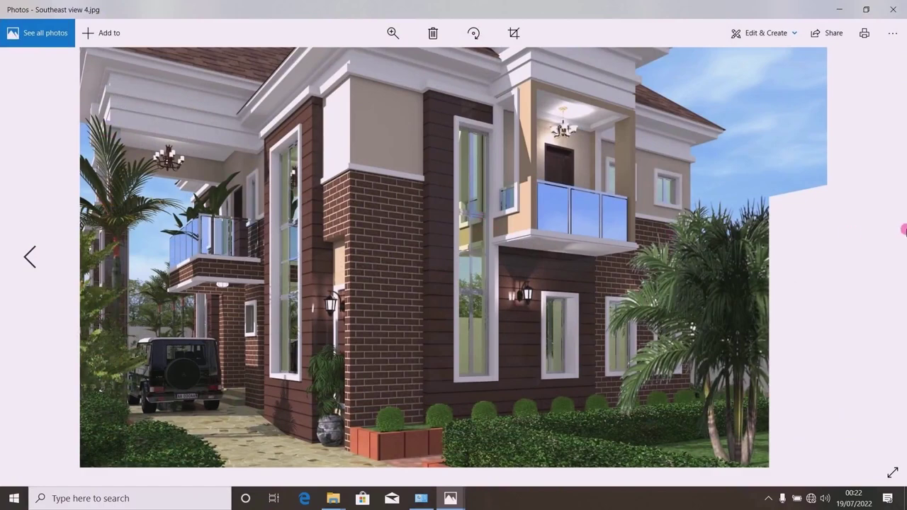
pyautogui.click(30, 257)
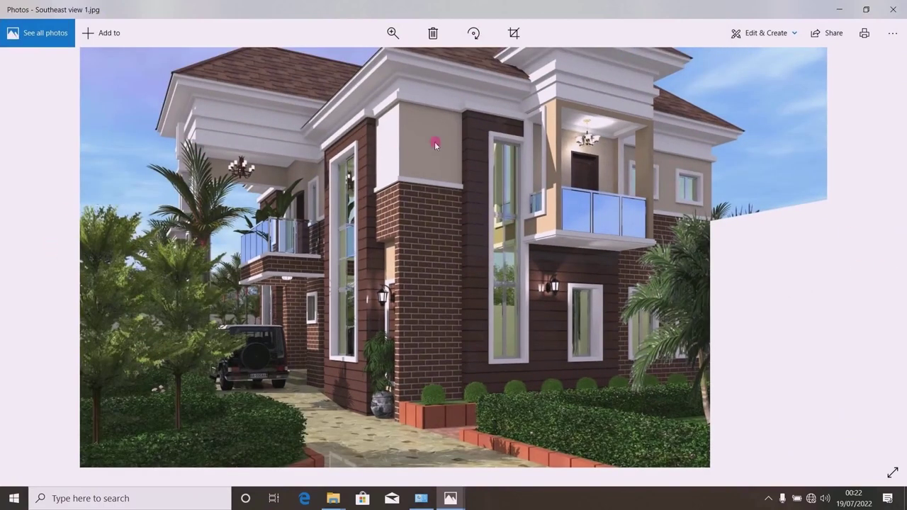
pyautogui.click(30, 259)
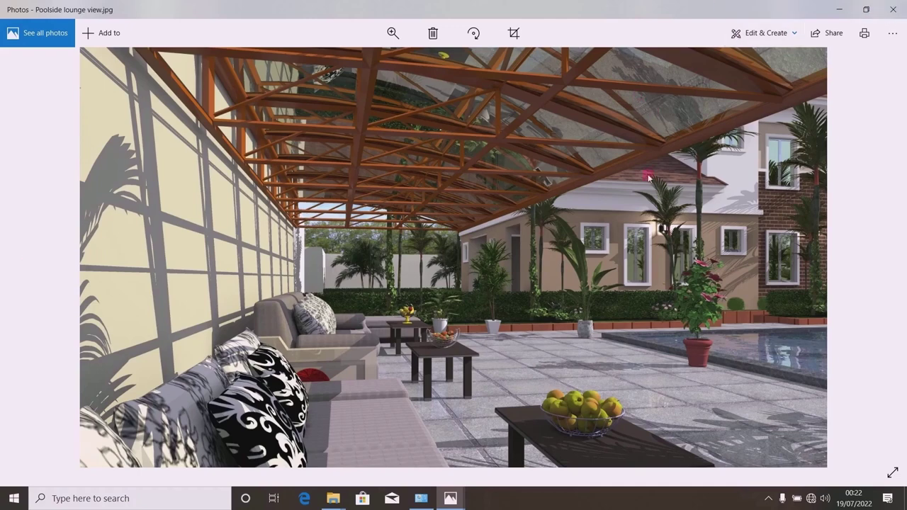
pyautogui.click(892, 9)
# Bring up the already open living room render, examine it and close the picture.
pyautogui.moveTo(454, 500)
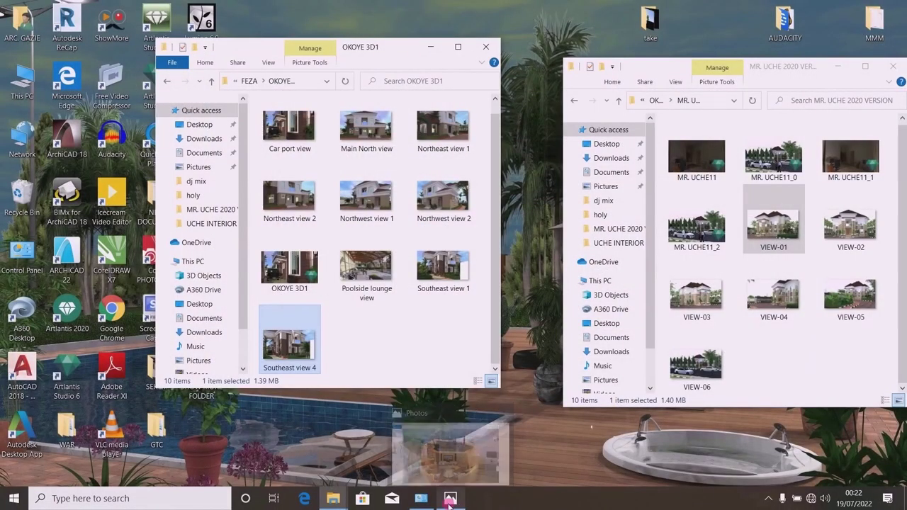
pyautogui.click(447, 443)
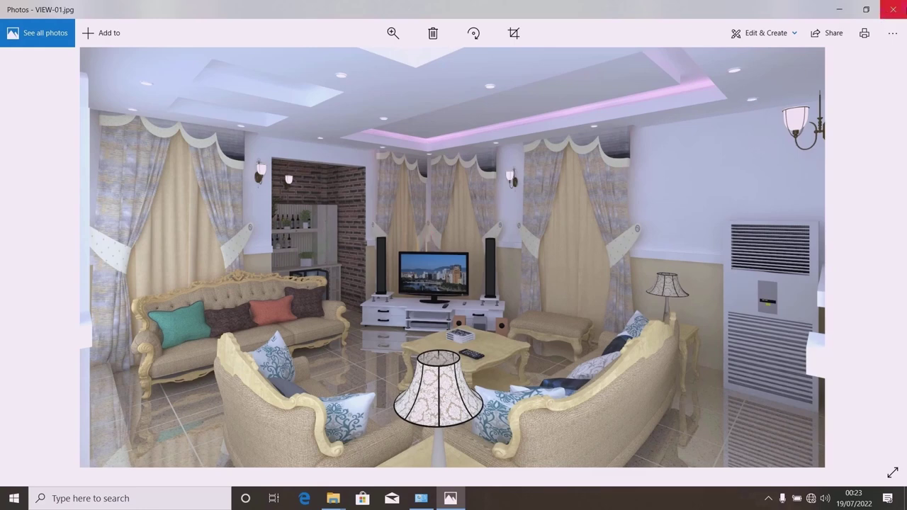
pyautogui.click(894, 9)
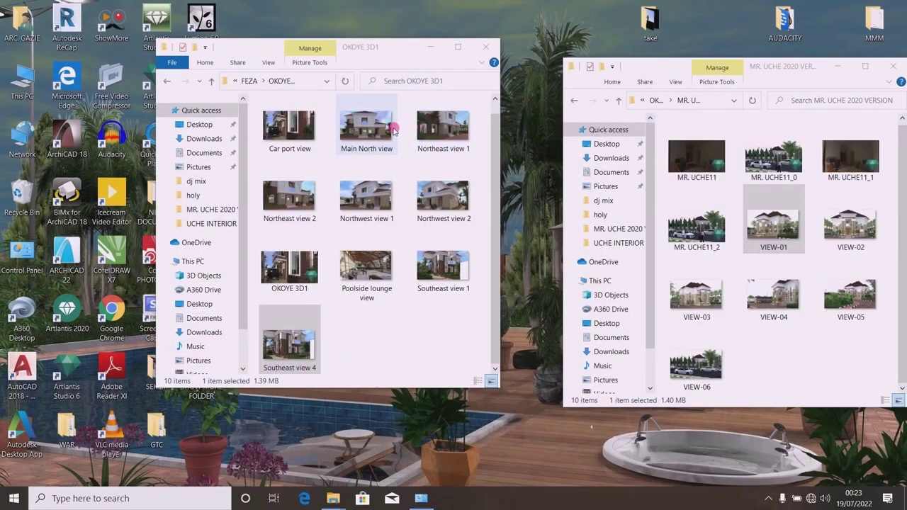
# Move the OKOYE 3D1 folder window clear of the desktop shortcuts and launch Artlantis 2020.
pyautogui.click(399, 52)
pyautogui.moveTo(398, 52); pyautogui.dragTo(543, 81)
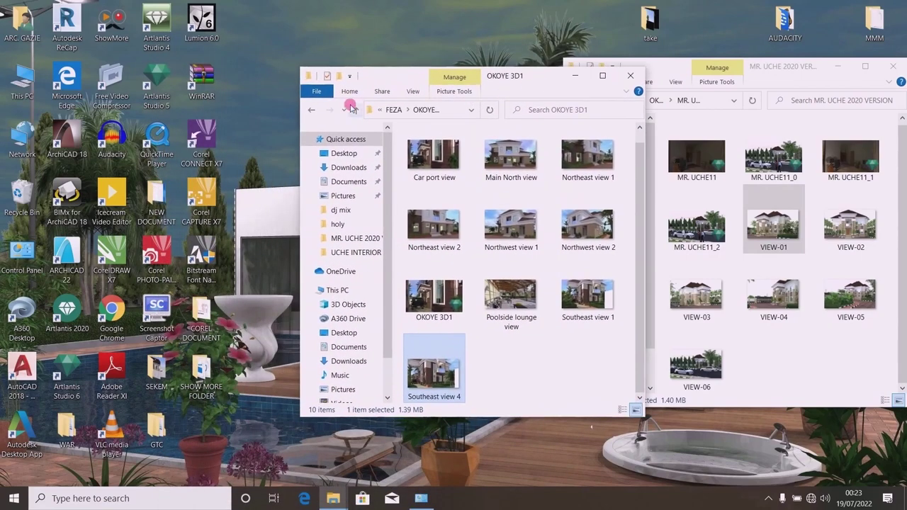
pyautogui.doubleClick(67, 313)
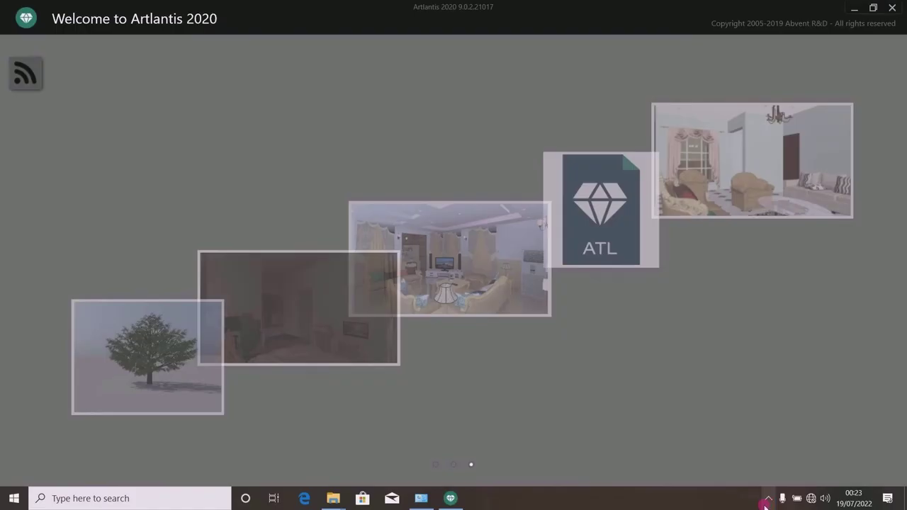
# Import the SketchUp (.skp) model from the FOR ART REND2 folder inside SKETCHUP DOCUMENT on the desktop.
pyautogui.click(26, 16)
pyautogui.moveTo(119, 68)
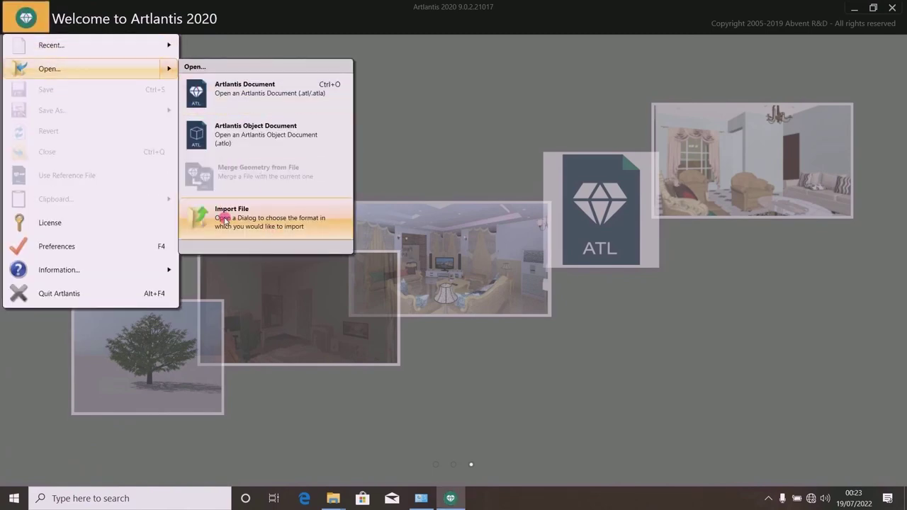
pyautogui.click(224, 221)
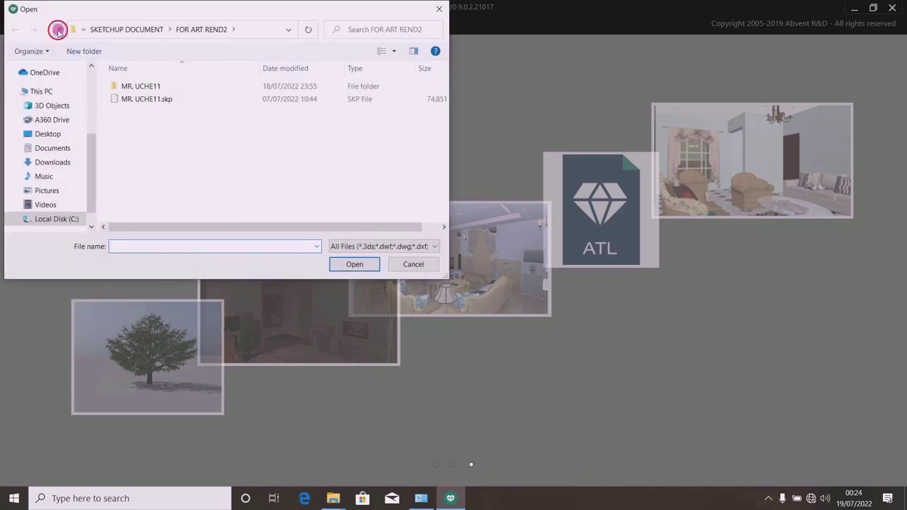
pyautogui.click(59, 30)
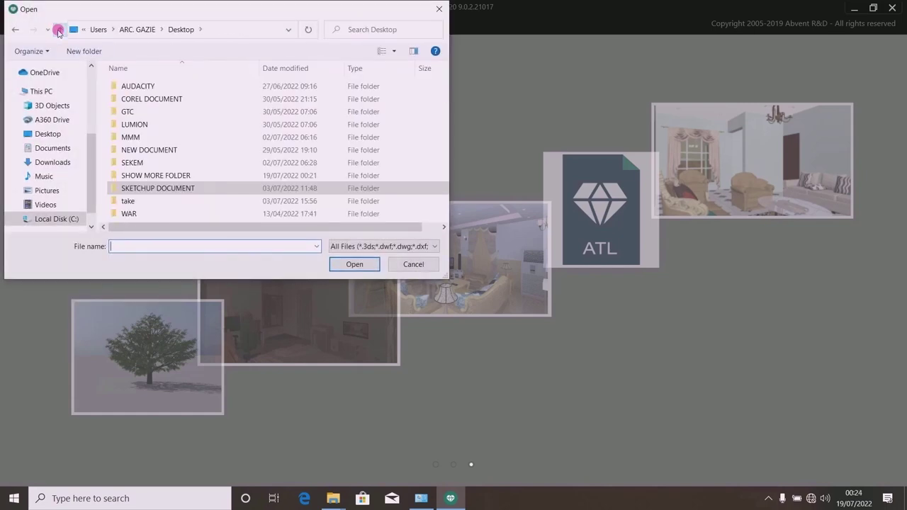
pyautogui.doubleClick(163, 191)
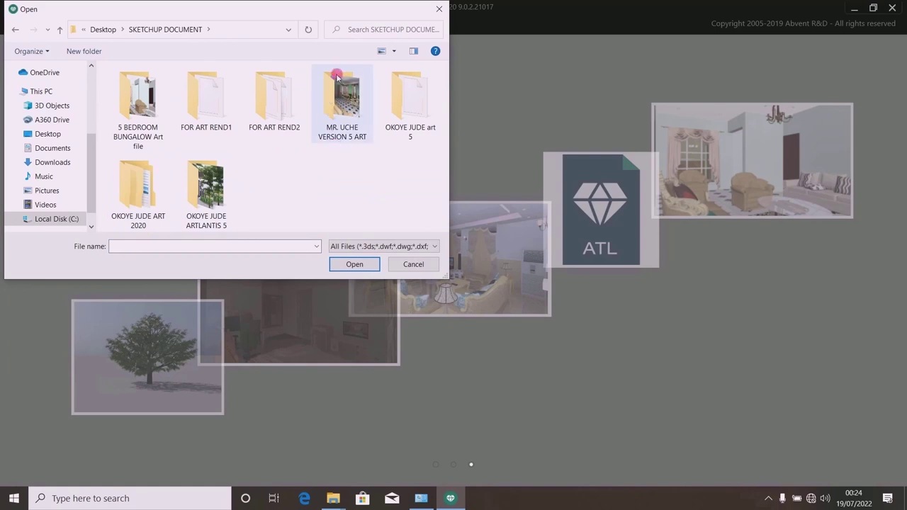
pyautogui.doubleClick(273, 97)
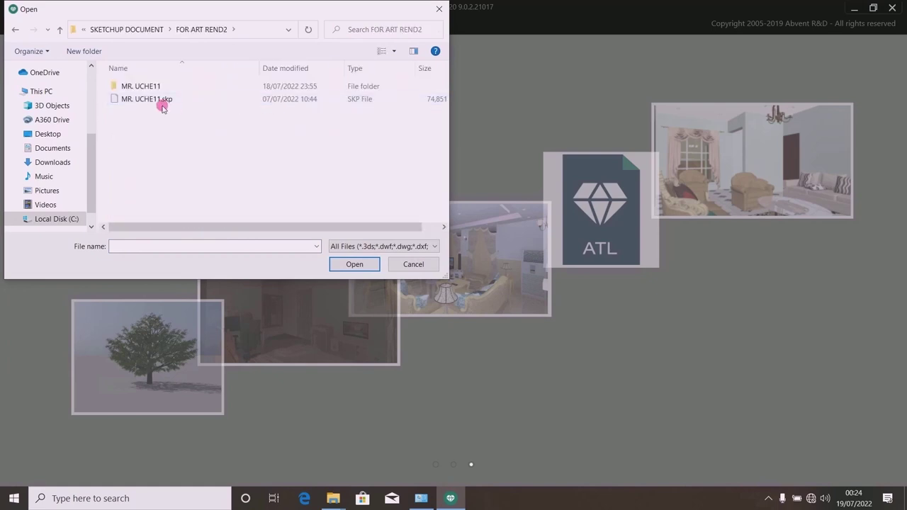
pyautogui.click(124, 100)
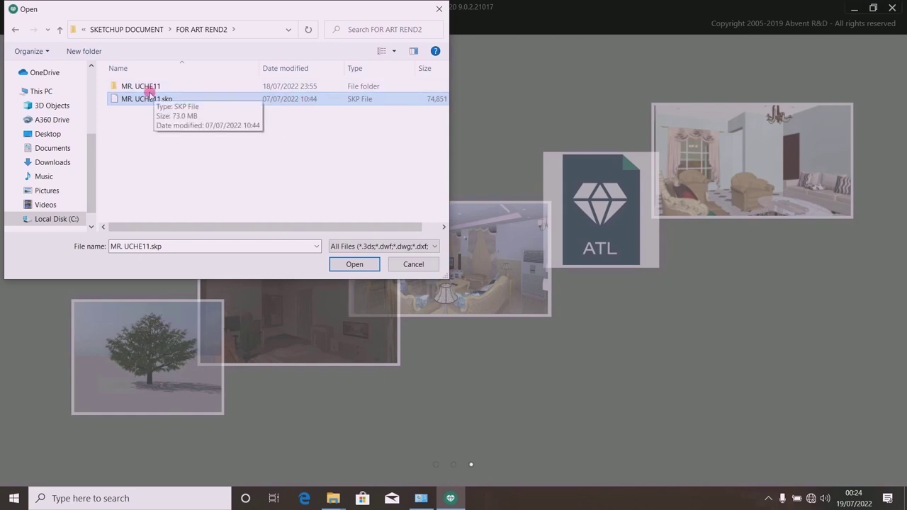
pyautogui.click(354, 264)
pyautogui.click(527, 284)
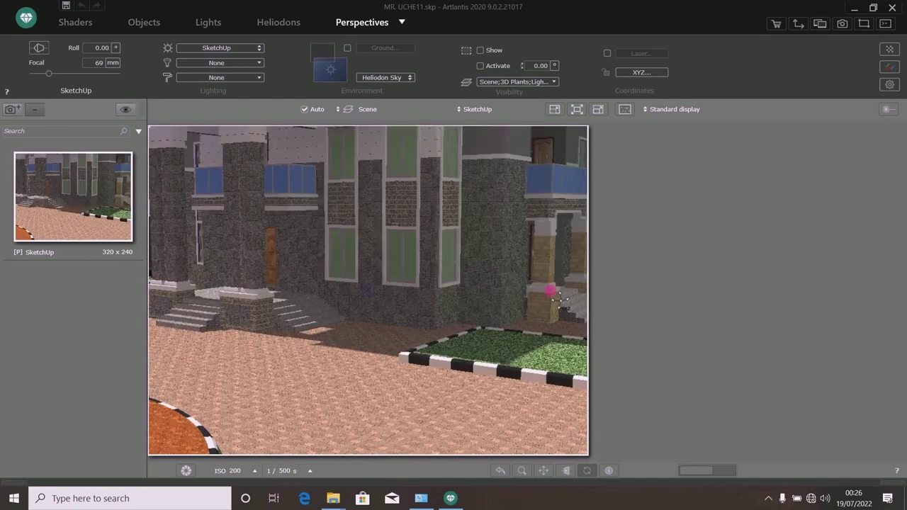
# Set the SketchUp perspective's focal length to 37 mm and activate the architect camera.
pyautogui.click(98, 63)
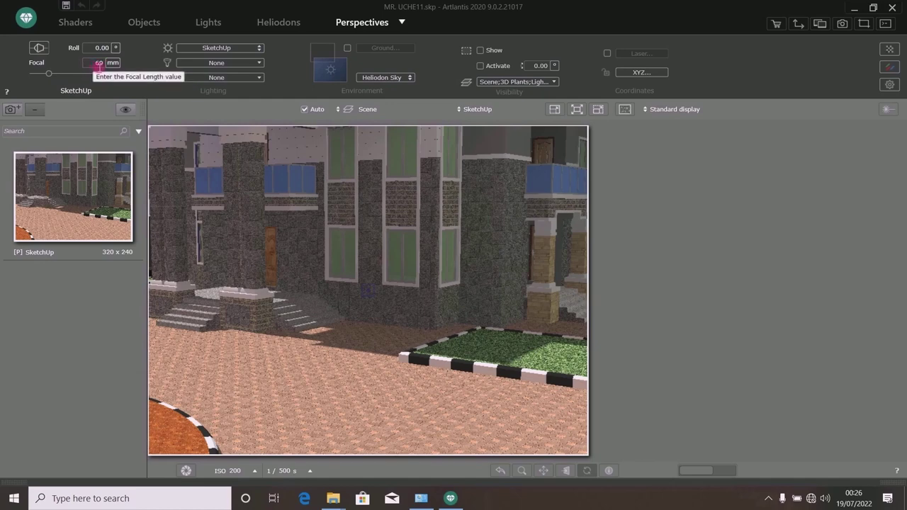
pyautogui.click(139, 91)
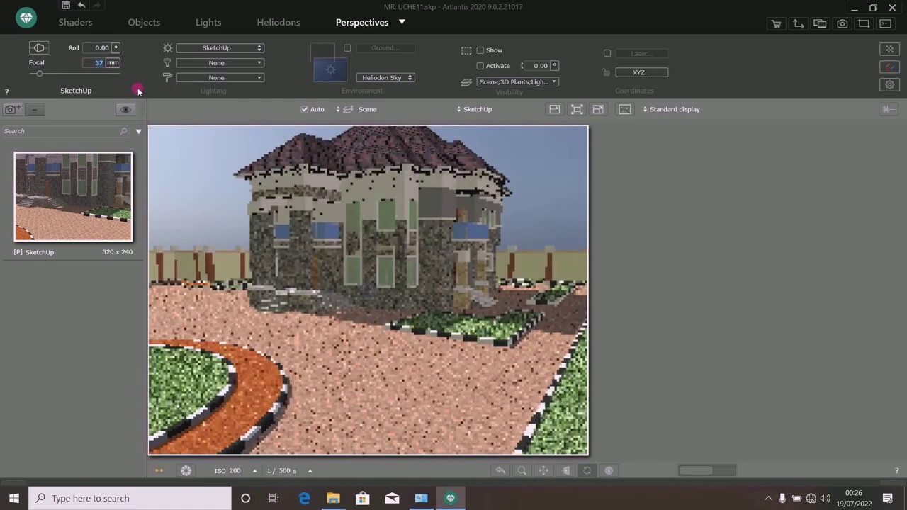
pyautogui.click(39, 49)
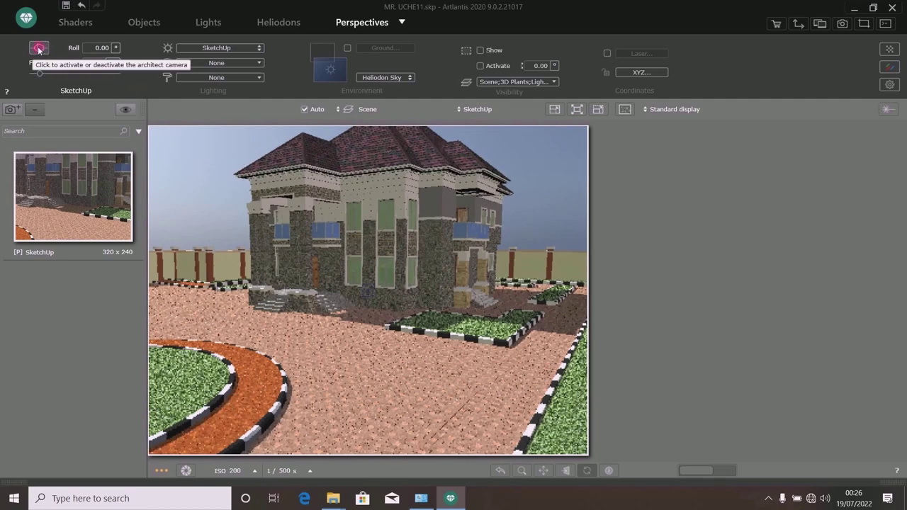
pyautogui.click(39, 48)
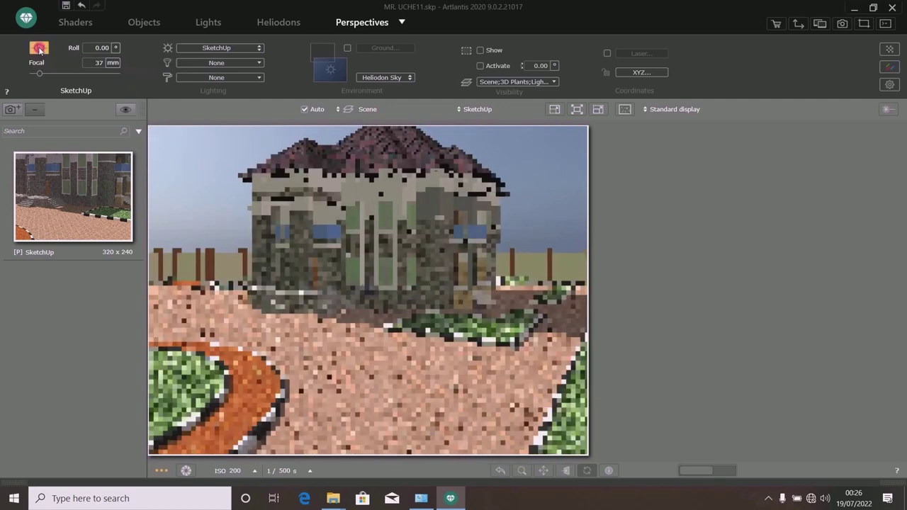
# Set the rendering size to 1920 x 1080 Full HD at 100 dpi in the rendering parameters.
pyautogui.click(888, 86)
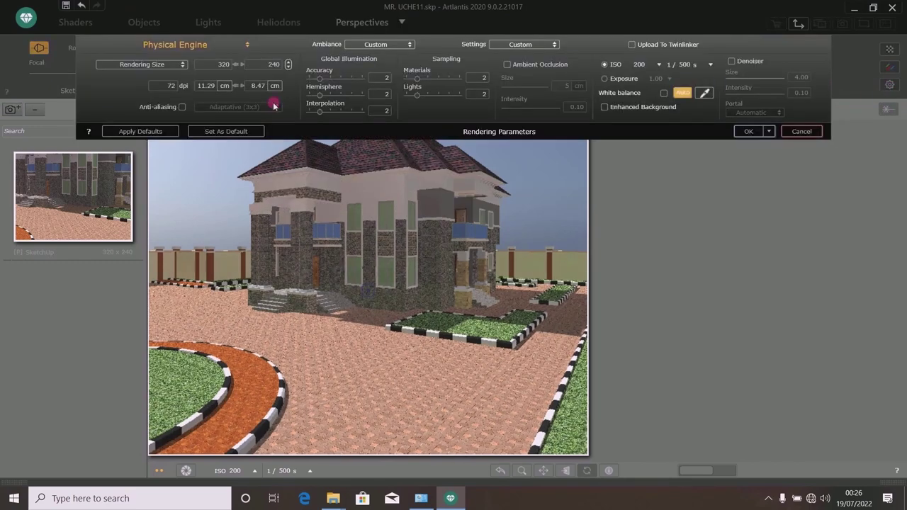
pyautogui.click(135, 65)
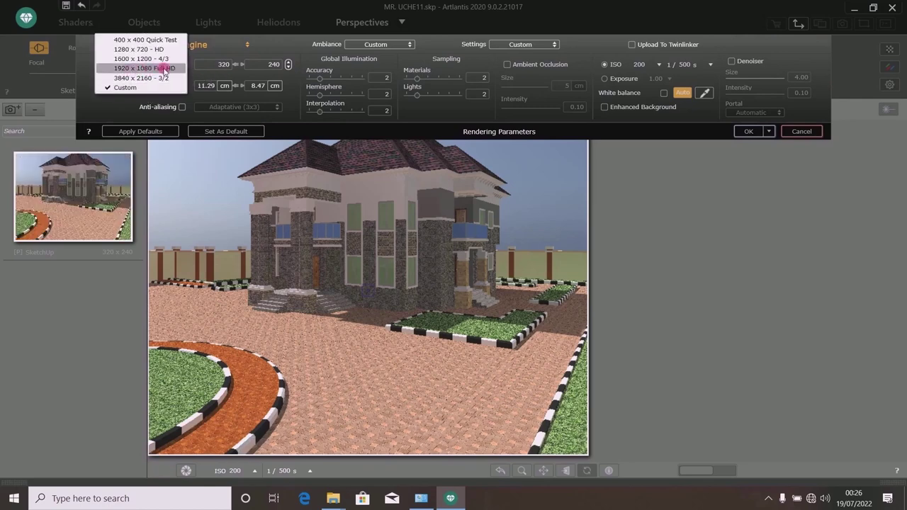
pyautogui.click(163, 68)
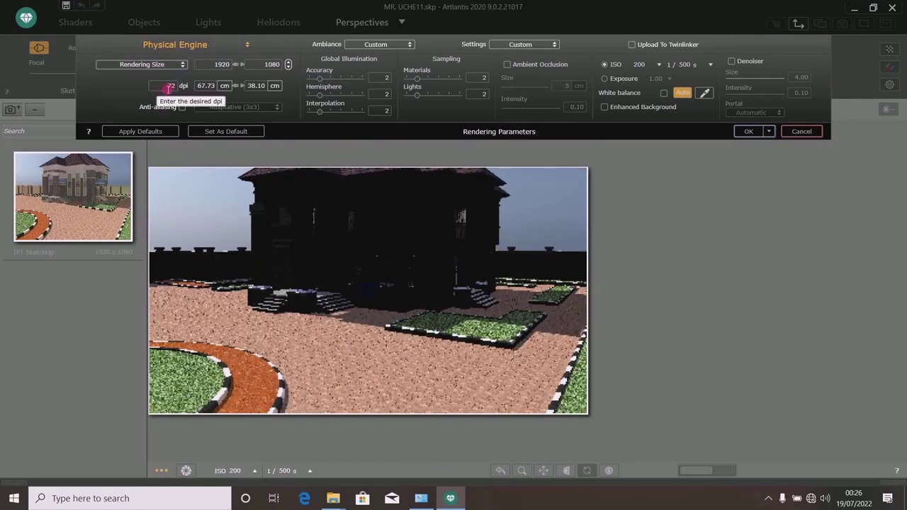
pyautogui.click(167, 86)
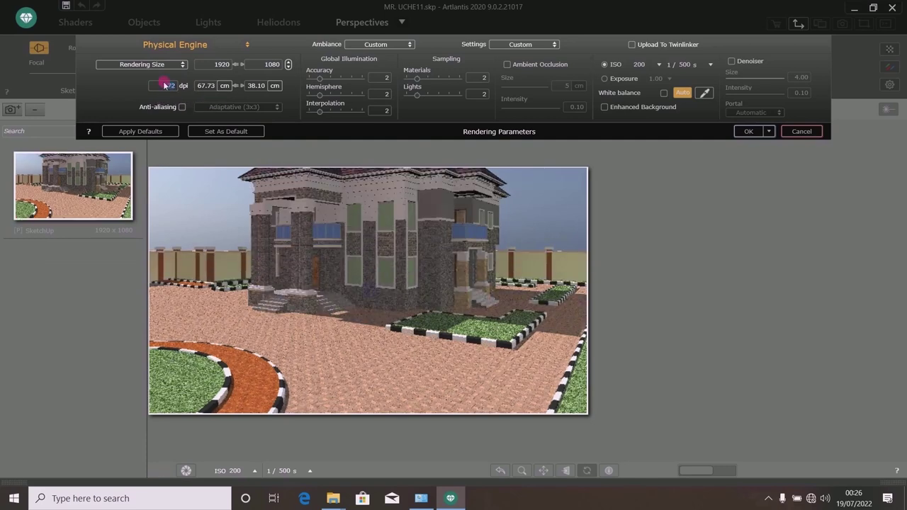
pyautogui.write('100')
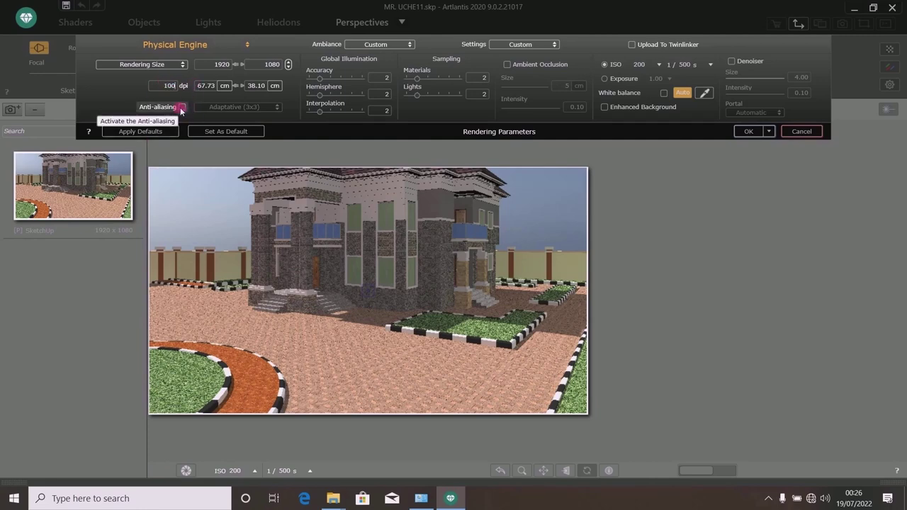
# Turn on anti-aliasing for the render and set it to Fixed Rate (4x4).
pyautogui.click(181, 108)
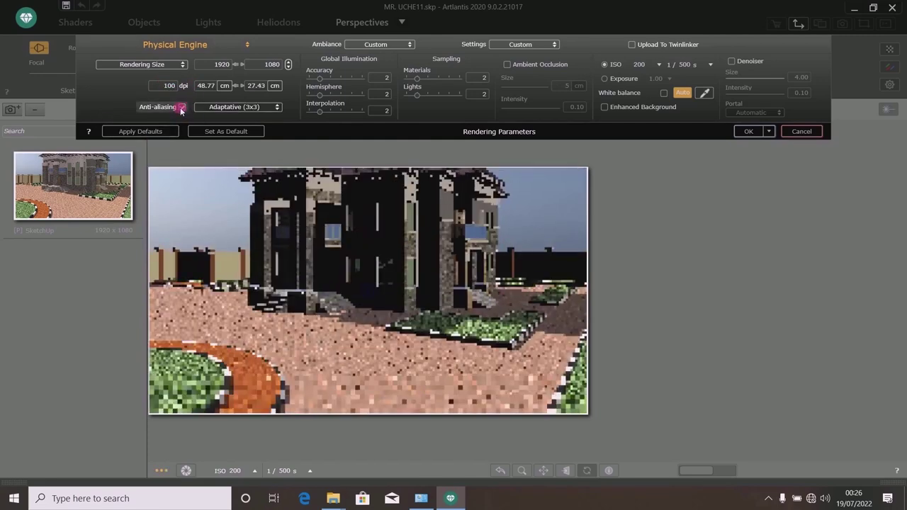
pyautogui.click(277, 106)
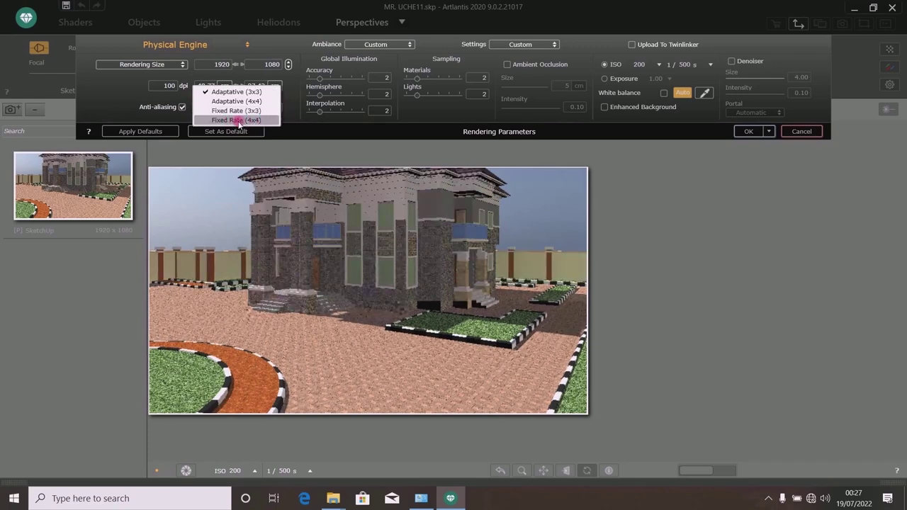
pyautogui.click(238, 120)
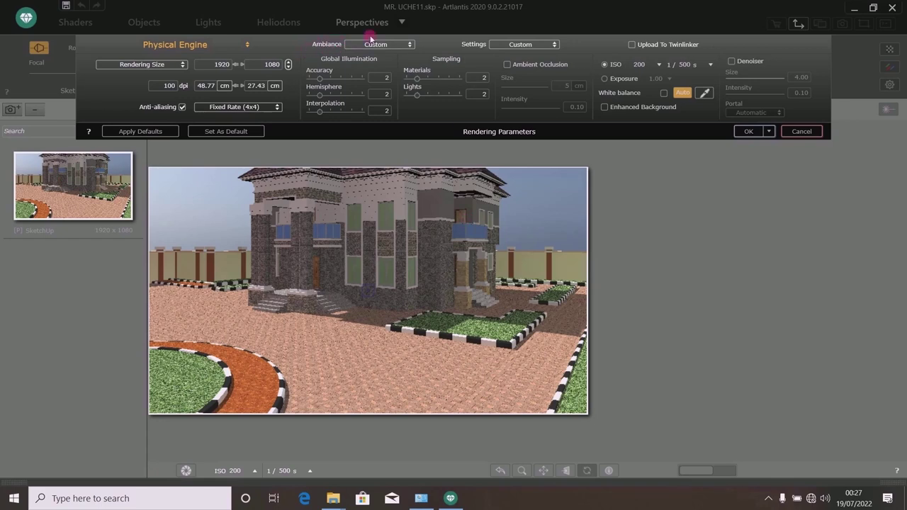
# Set the render ambiance to Exterior and keep its quality settings on Speed.
pyautogui.click(409, 44)
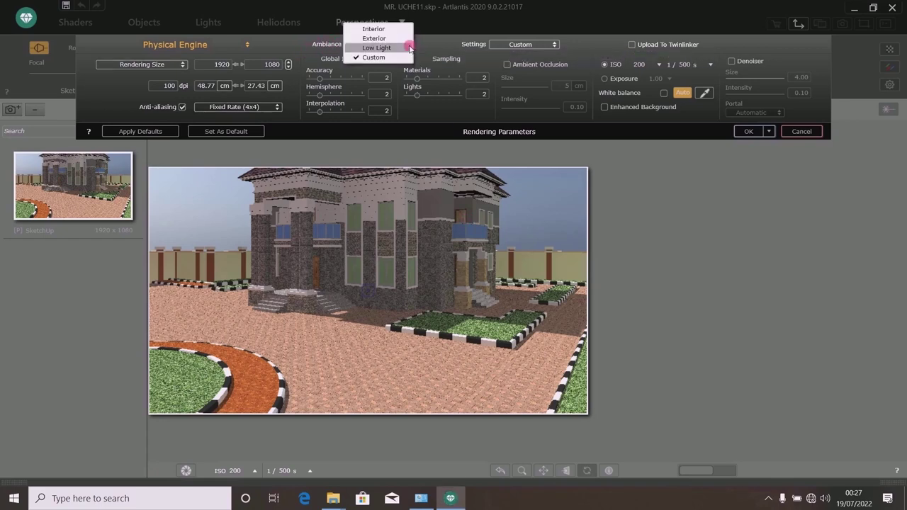
pyautogui.click(373, 39)
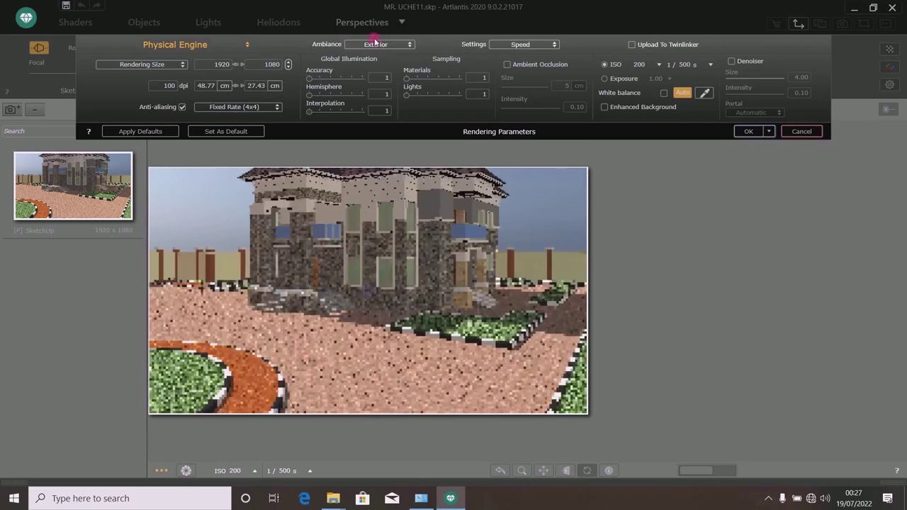
pyautogui.click(554, 46)
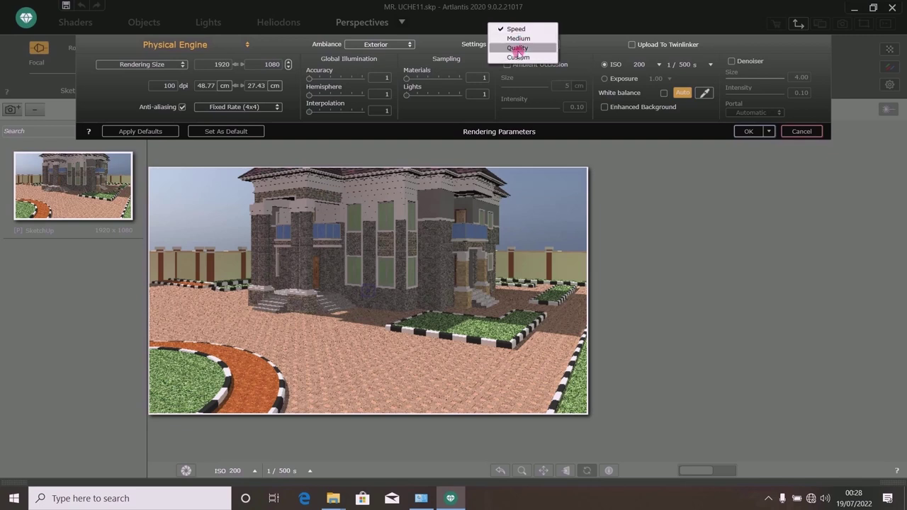
pyautogui.click(515, 30)
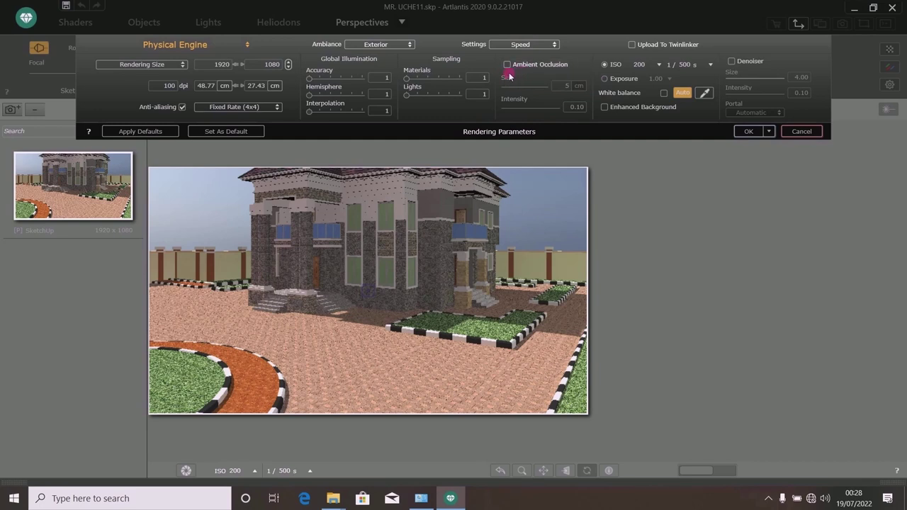
# Set the render exposure to ISO 250 with a shutter speed of 1/475 s.
pyautogui.click(645, 65)
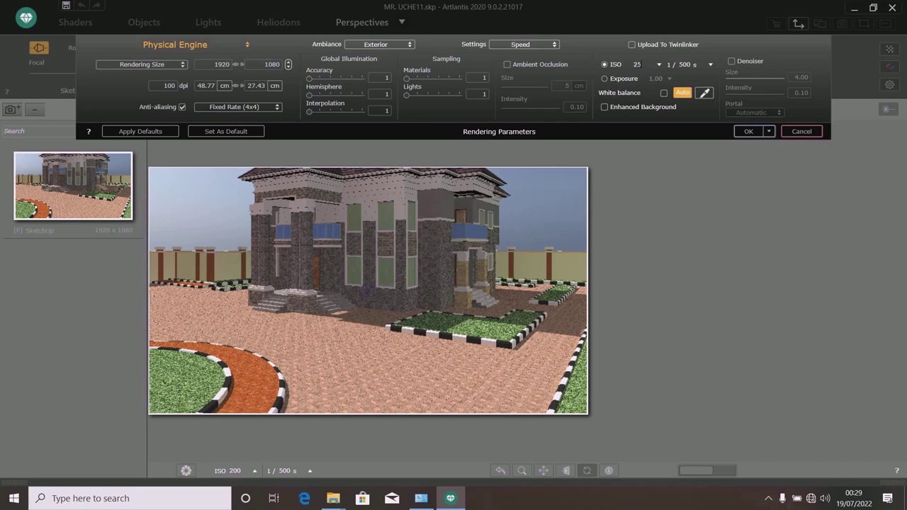
pyautogui.click(688, 66)
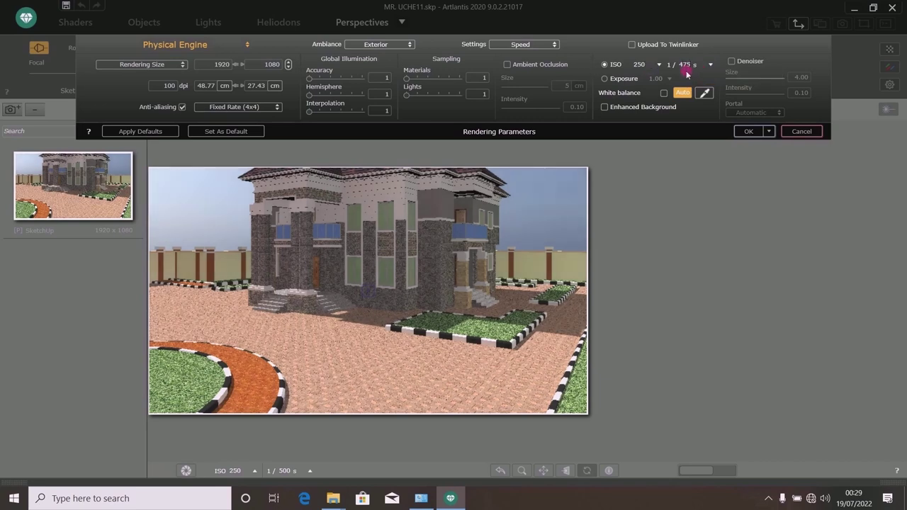
# Turn on white balance for the render and accept the rendering parameters.
pyautogui.click(664, 94)
pyautogui.click(739, 63)
pyautogui.click(190, 109)
pyautogui.click(601, 93)
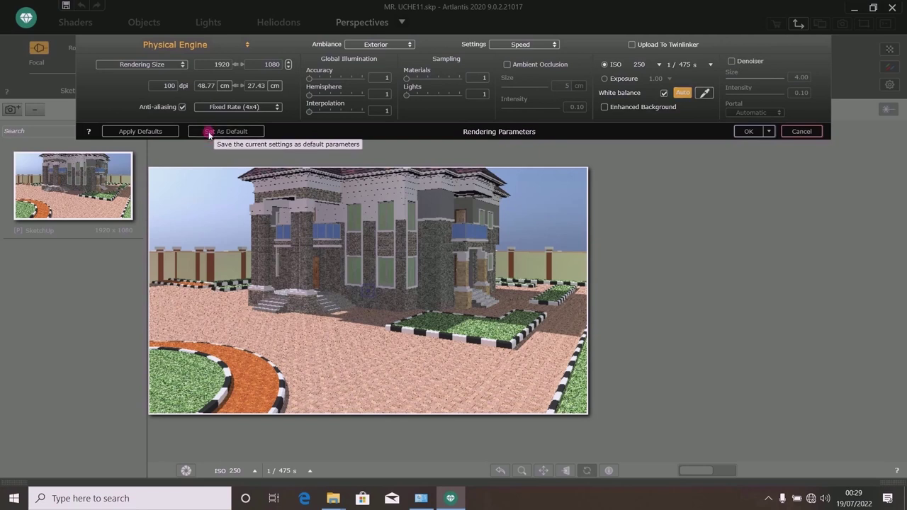
pyautogui.click(748, 131)
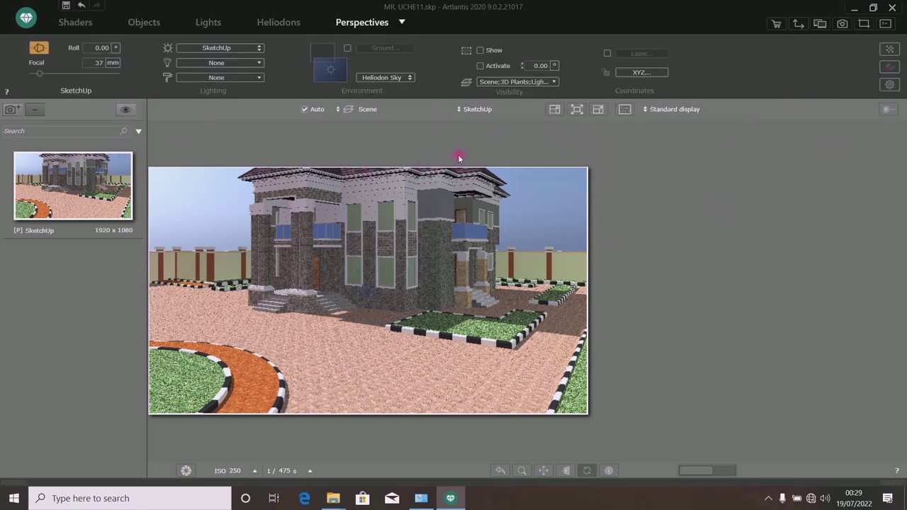
# Enlarge the preview, aim the camera target at the house's centre in the 2D top view, and move the viewpoint closer to the house.
pyautogui.click(598, 110)
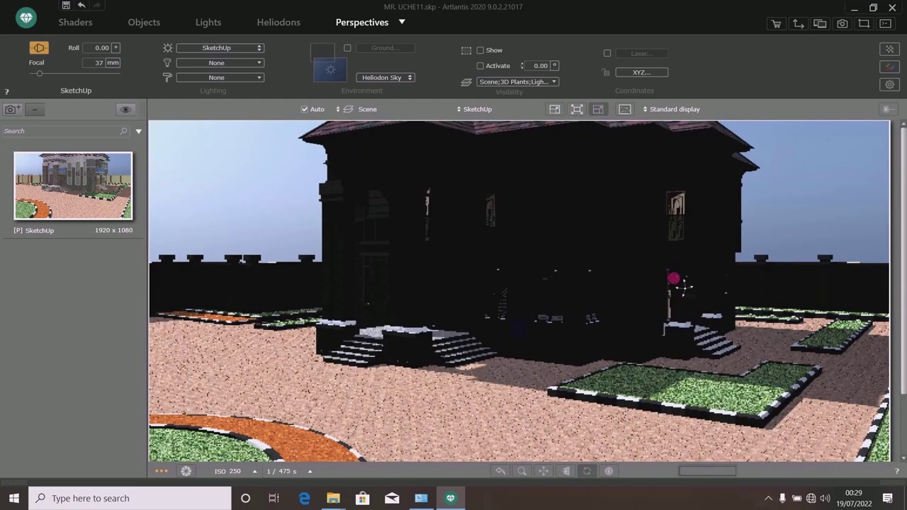
pyautogui.click(797, 25)
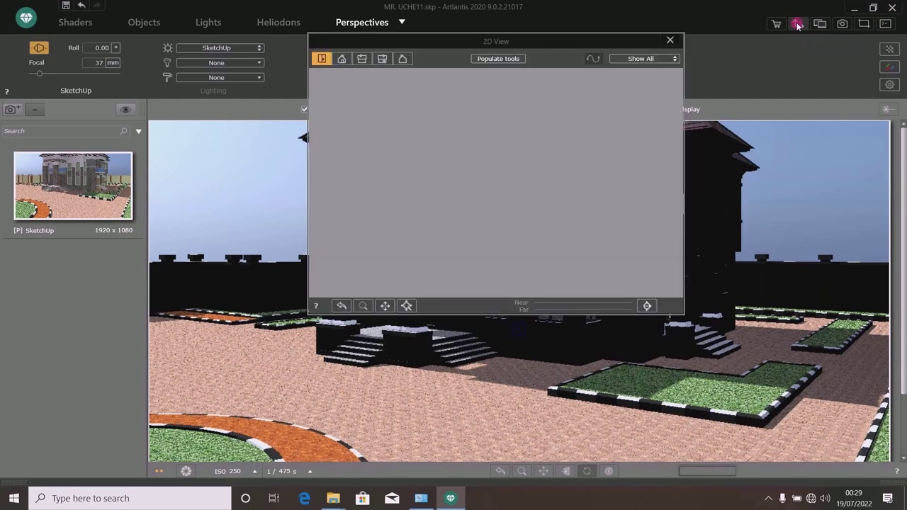
pyautogui.scroll(5, 533, 181)
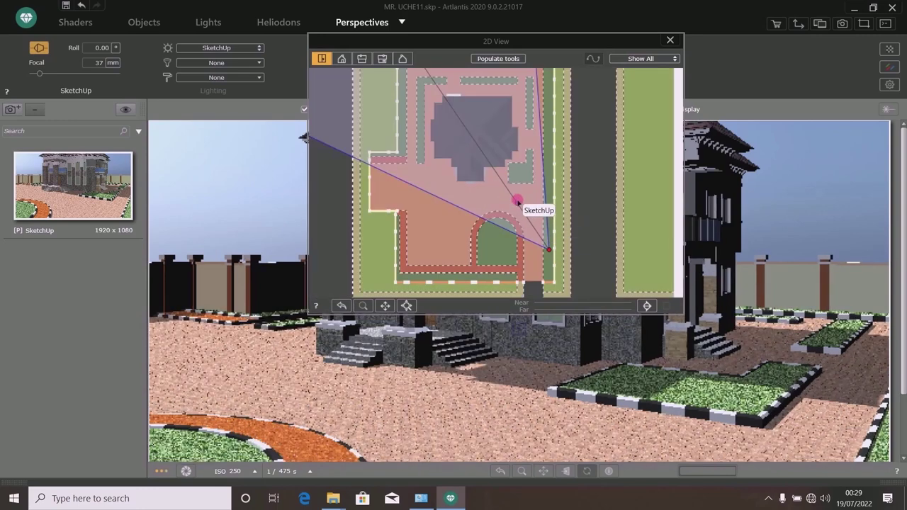
pyautogui.moveTo(487, 154); pyautogui.dragTo(476, 134)
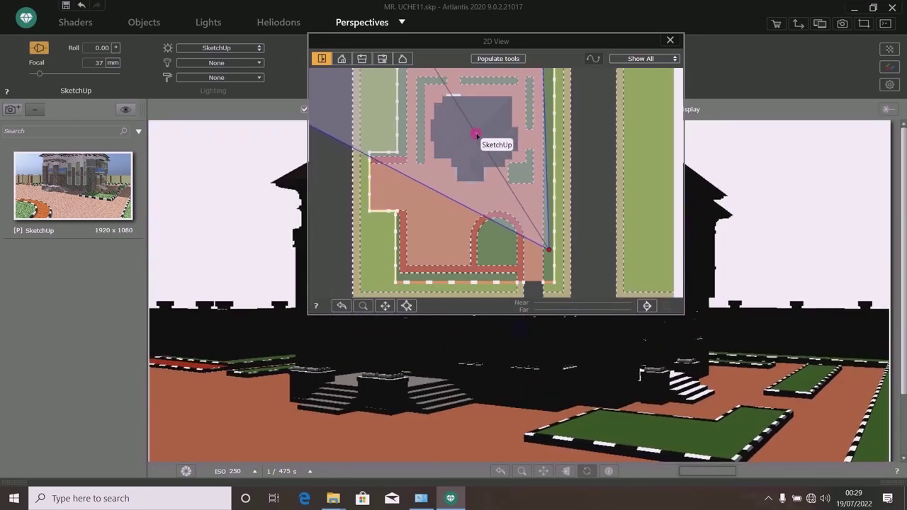
pyautogui.moveTo(548, 250); pyautogui.dragTo(549, 207)
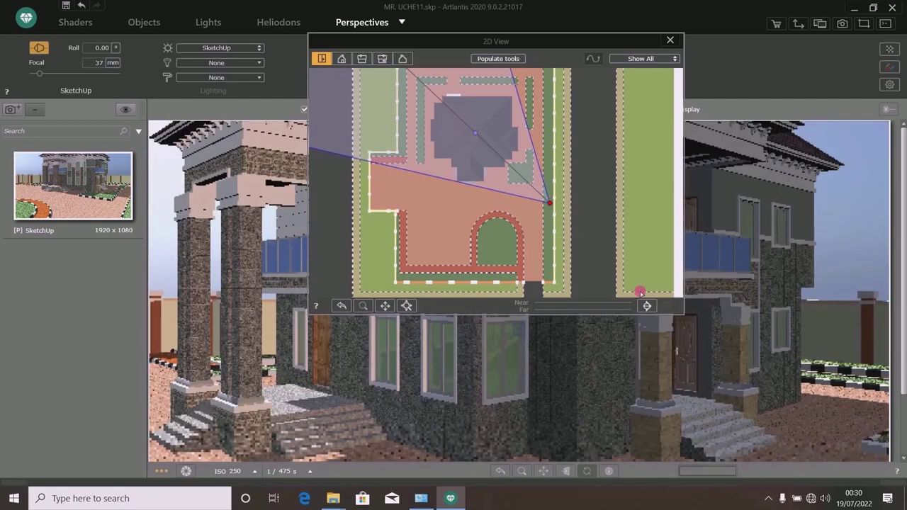
# In the 2D elevation view, aim the camera target higher on the house and lower the camera viewpoint to below the fence top.
pyautogui.click(342, 61)
pyautogui.scroll(6, 510, 191)
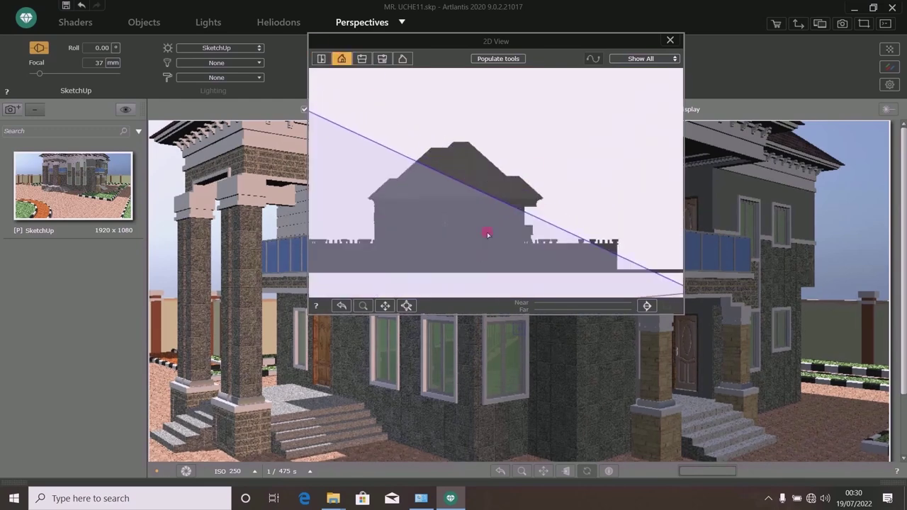
pyautogui.moveTo(463, 238); pyautogui.dragTo(444, 240)
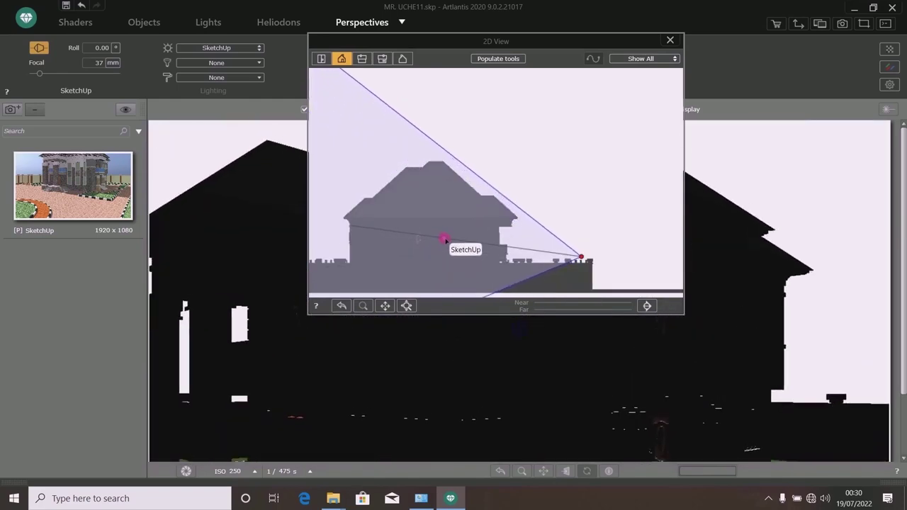
pyautogui.scroll(-3, 591, 232)
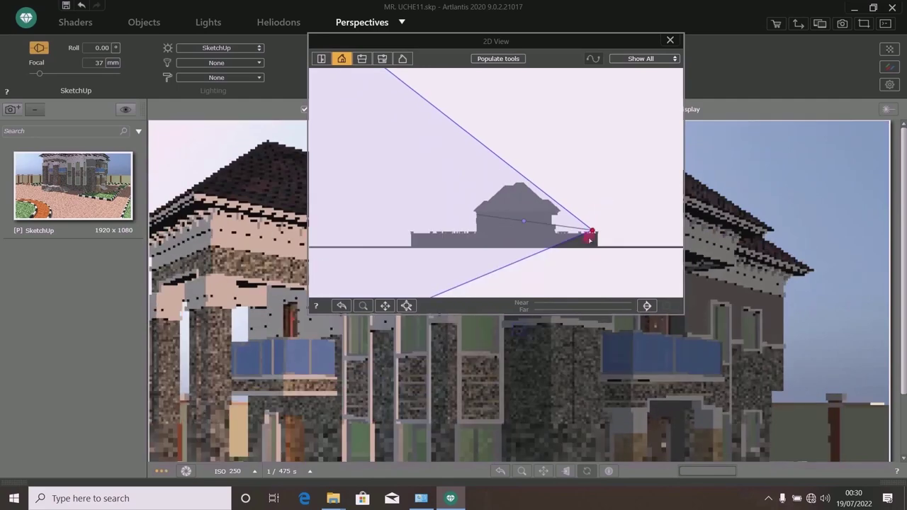
pyautogui.scroll(4, 588, 242)
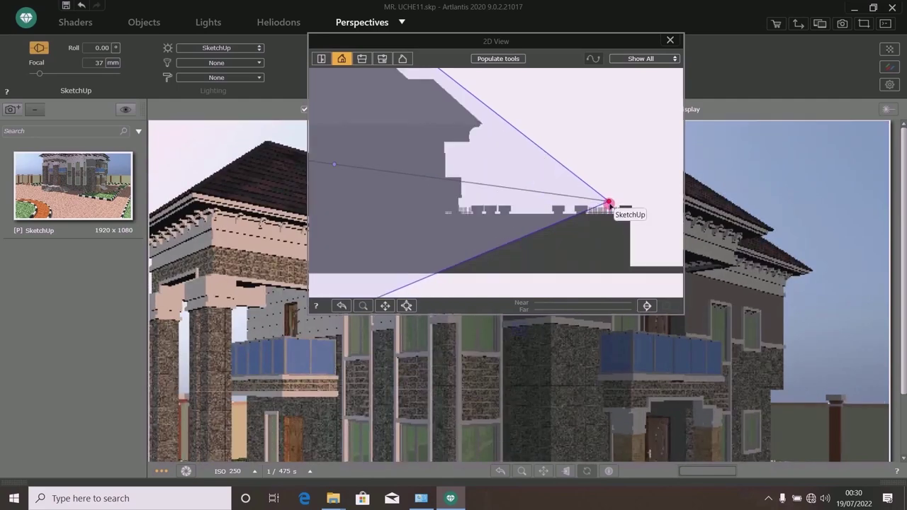
pyautogui.moveTo(607, 204)
pyautogui.mouseDown()
pyautogui.moveTo(610, 230)
pyautogui.moveTo(593, 212)
pyautogui.mouseUp()
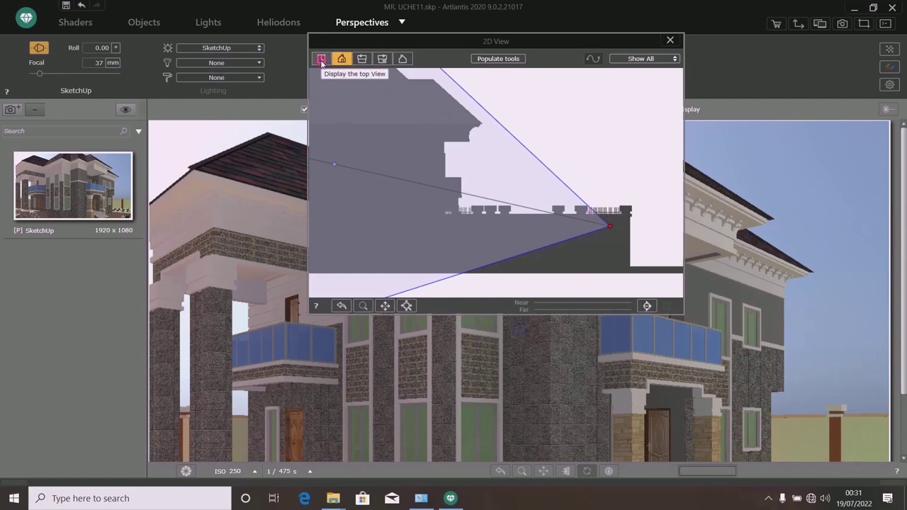
# Shift the camera viewpoint slightly back along the boundary fence in the 2D top view, close the 2D view and check the framing.
pyautogui.click(321, 59)
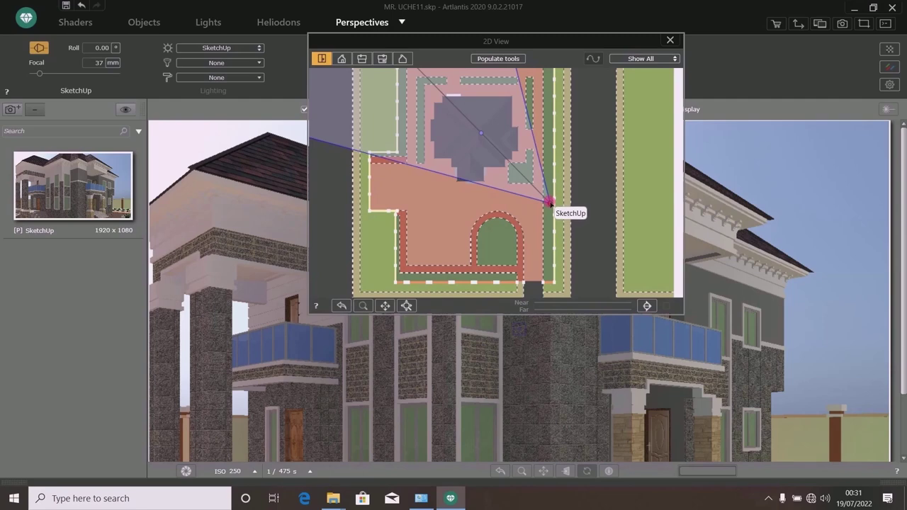
pyautogui.scroll(3, 549, 200)
pyautogui.moveTo(547, 199); pyautogui.dragTo(556, 219)
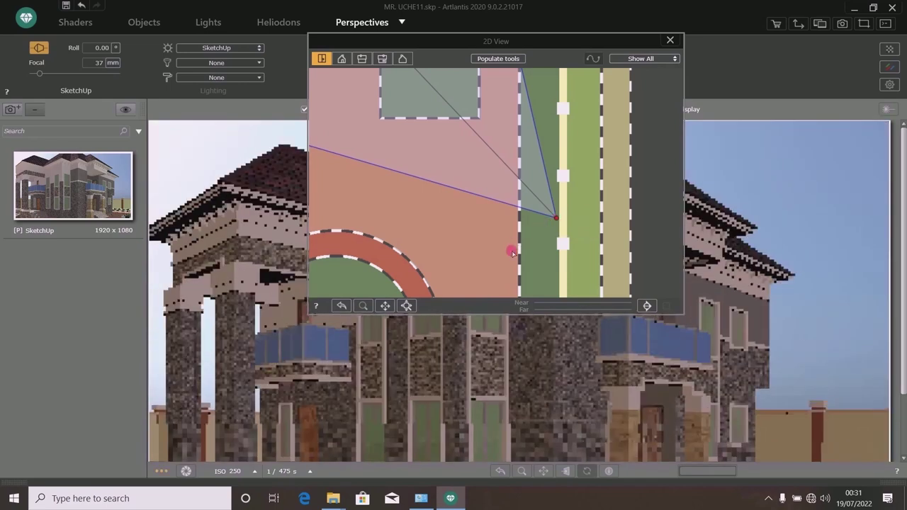
pyautogui.click(670, 42)
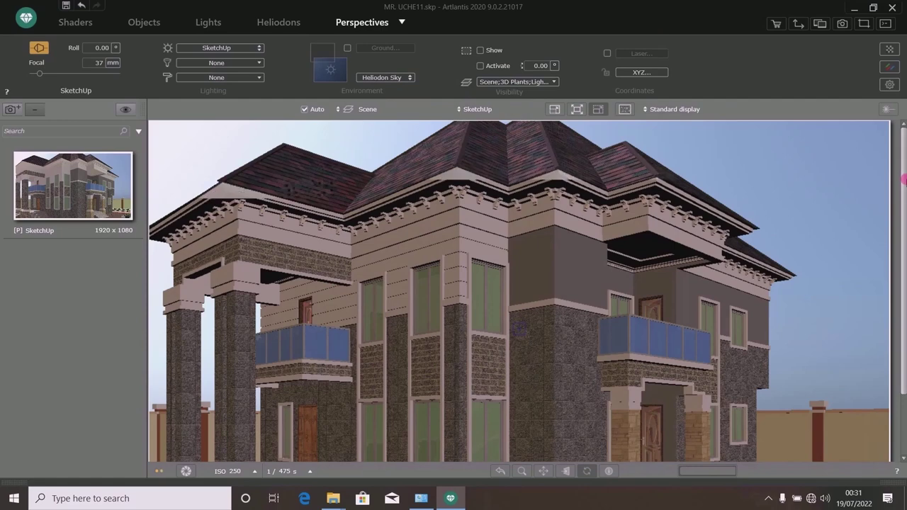
pyautogui.scroll(-3, 904, 180)
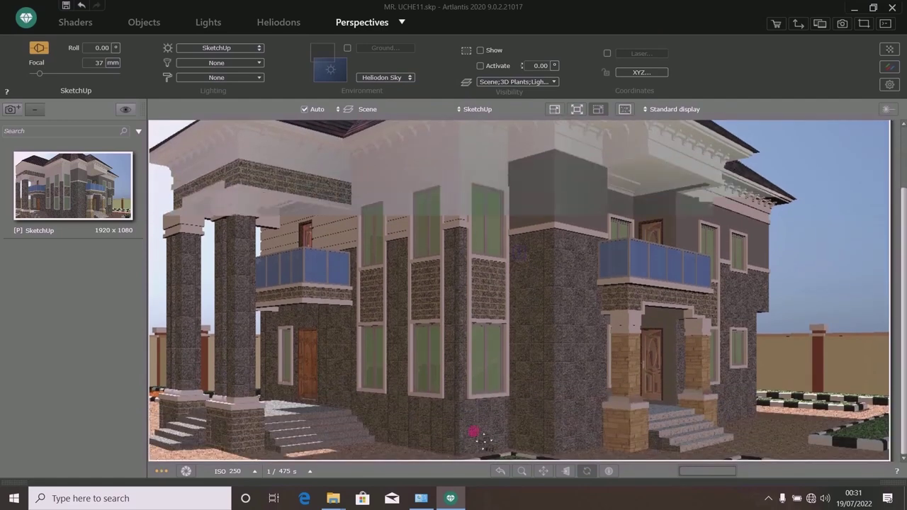
pyautogui.scroll(3, 411, 232)
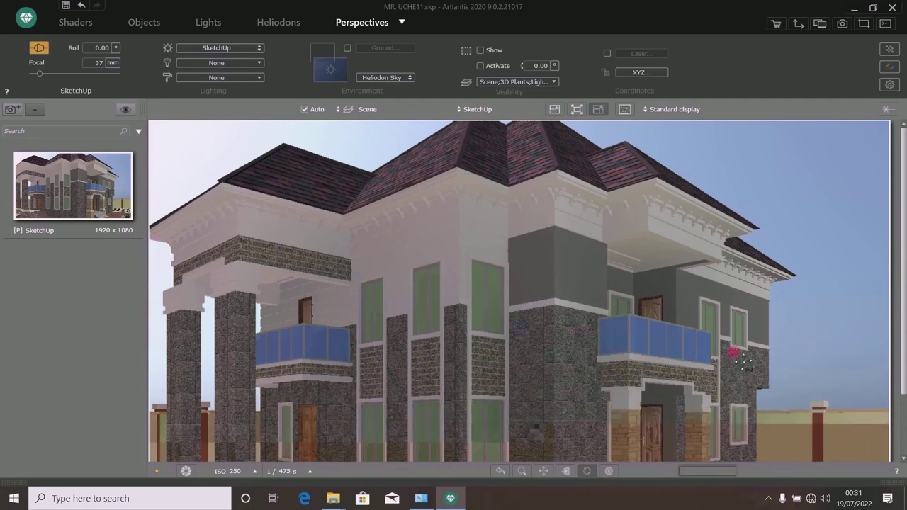
# Start saving the project and create a folder named NEW SKT on the Desktop.
pyautogui.click(65, 5)
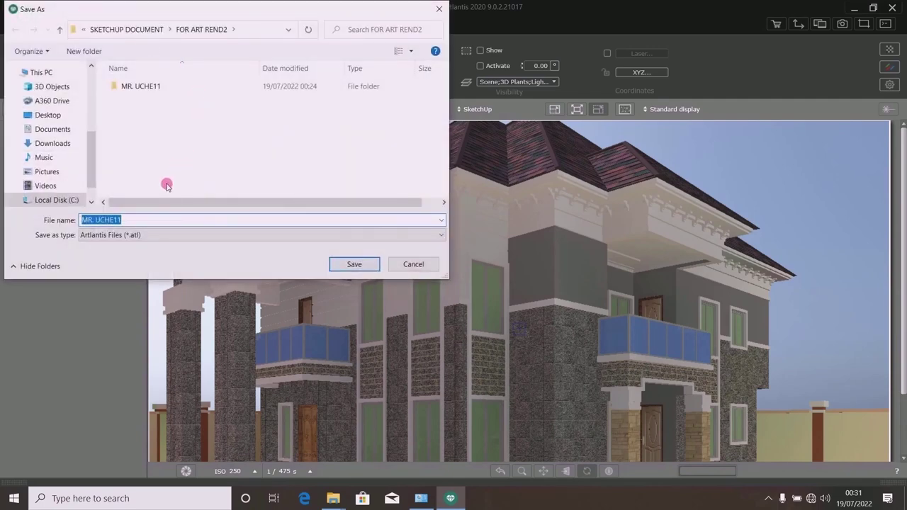
pyautogui.click(57, 30)
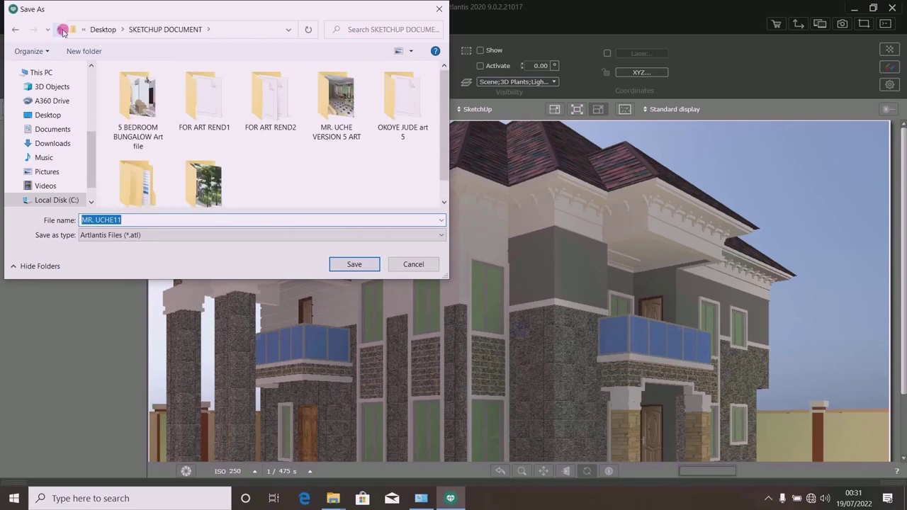
pyautogui.click(46, 114)
pyautogui.scroll(-2, 247, 154)
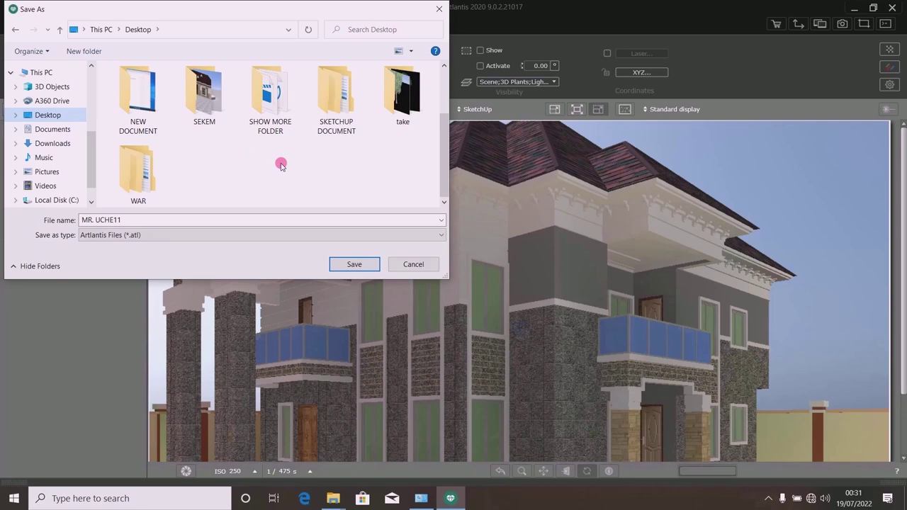
pyautogui.rightClick(239, 177)
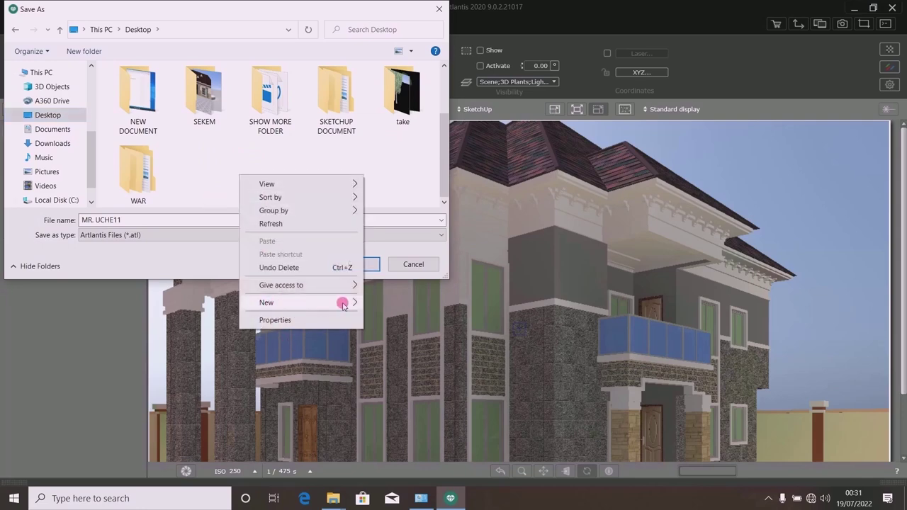
pyautogui.moveTo(340, 303)
pyautogui.click(386, 304)
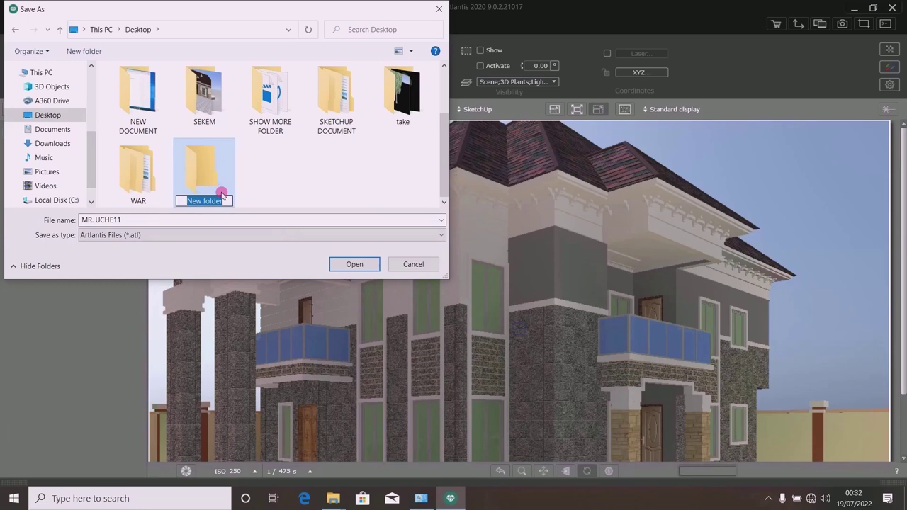
pyautogui.write('NEW')
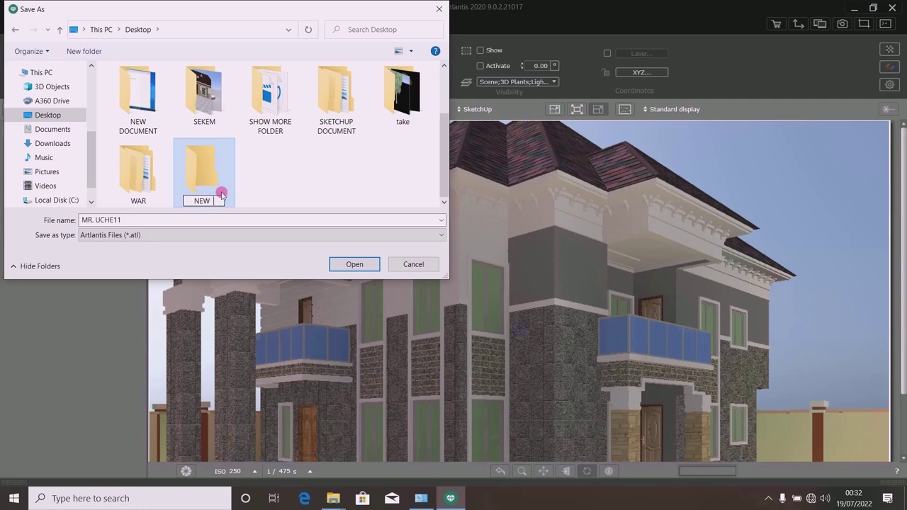
pyautogui.write('SKT')
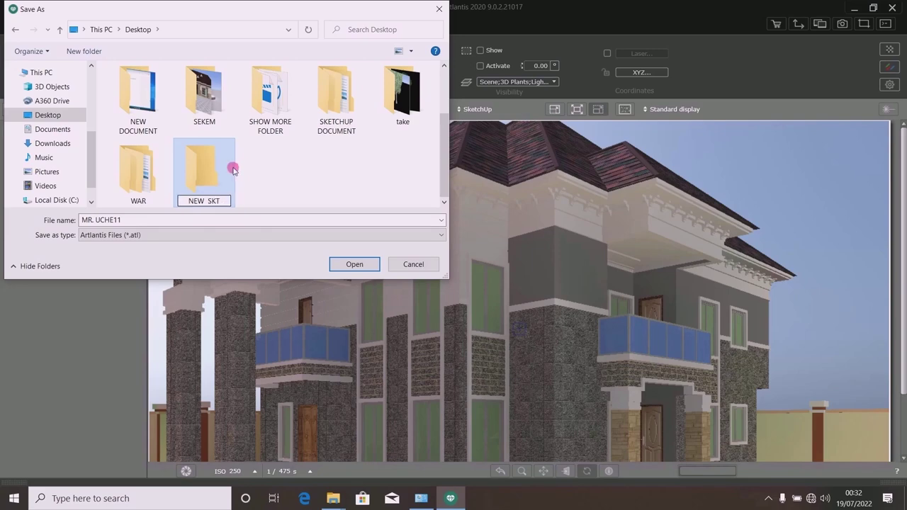
pyautogui.click(251, 180)
# Save the project as an Artlantis (.atl) file in the NEW SKT folder, keeping the suggested file name.
pyautogui.click(208, 171)
pyautogui.doubleClick(208, 171)
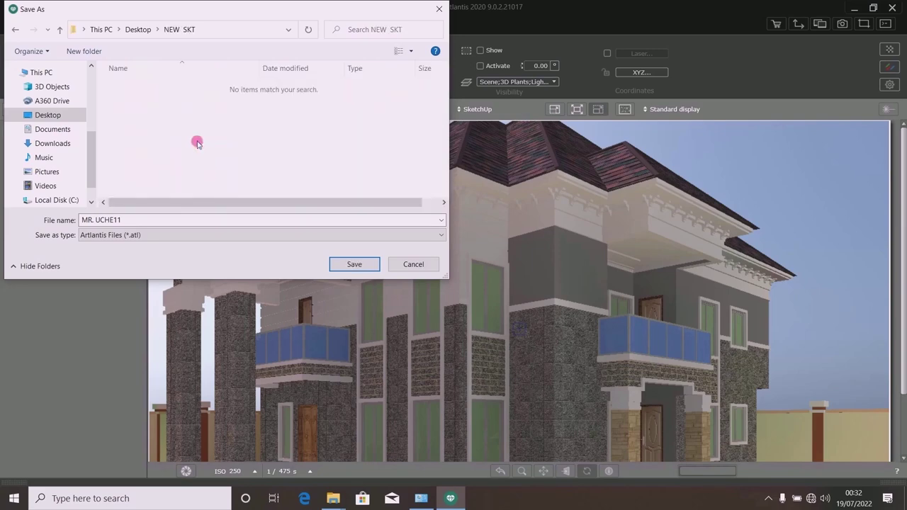
pyautogui.click(352, 265)
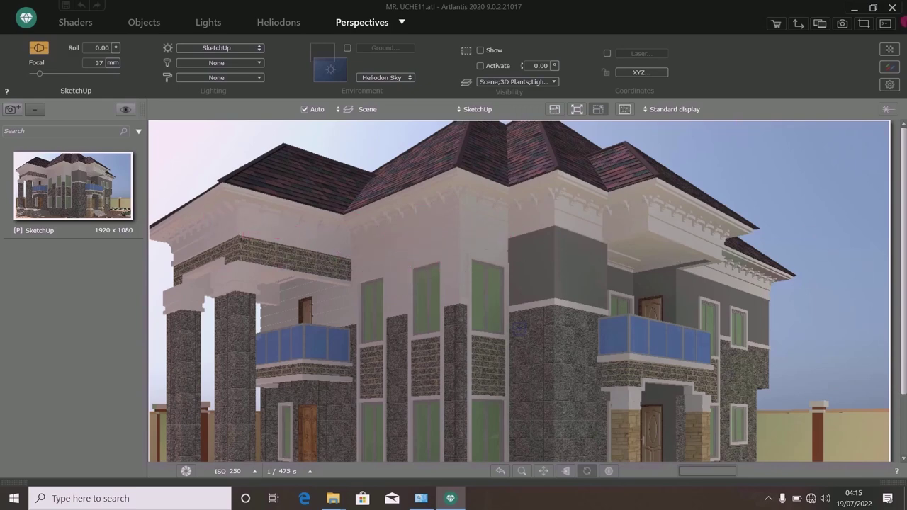
# Rotate the SketchUp heliodon's sun in the 2D top view to the front of the house, at an azimuth of about -93°.
pyautogui.click(797, 27)
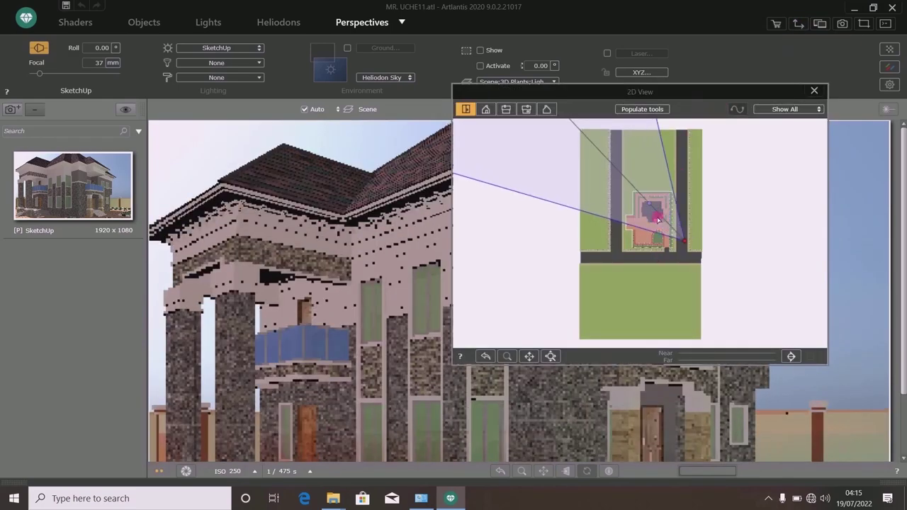
pyautogui.scroll(2, 649, 199)
pyautogui.scroll(2, 649, 198)
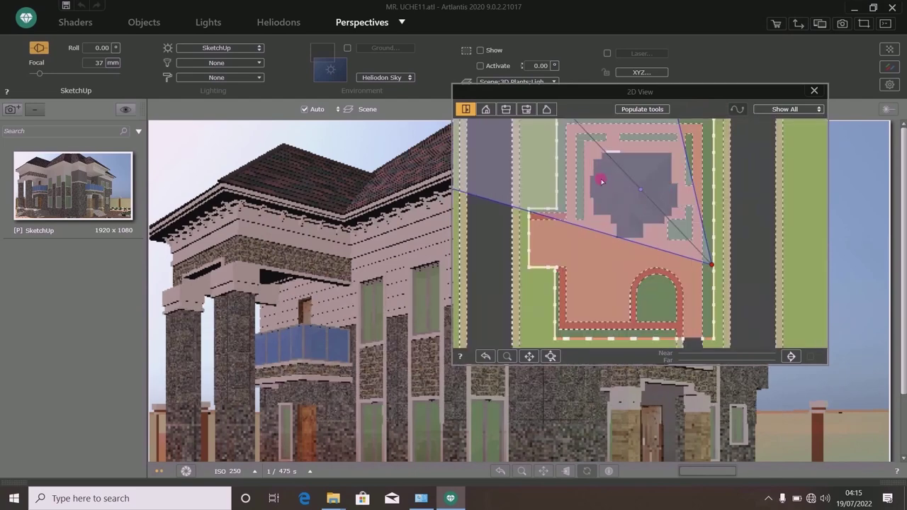
pyautogui.click(269, 22)
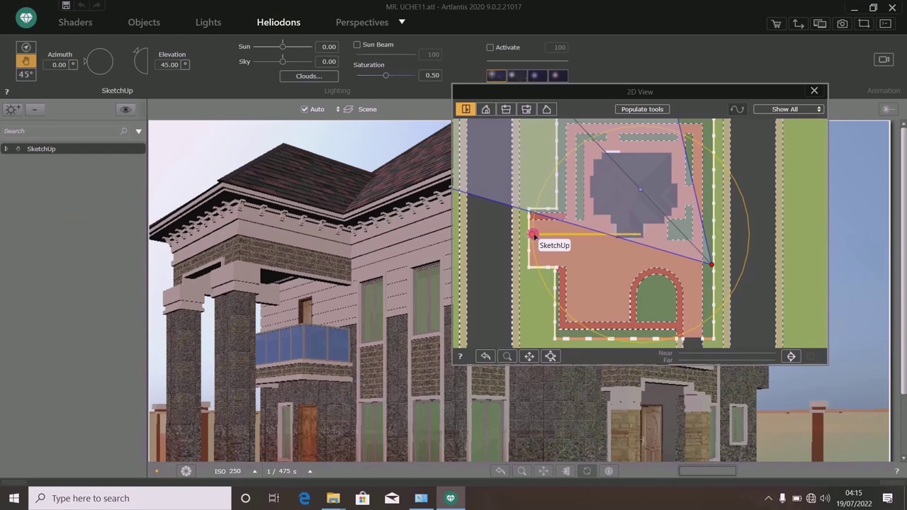
pyautogui.moveTo(534, 236); pyautogui.dragTo(649, 339)
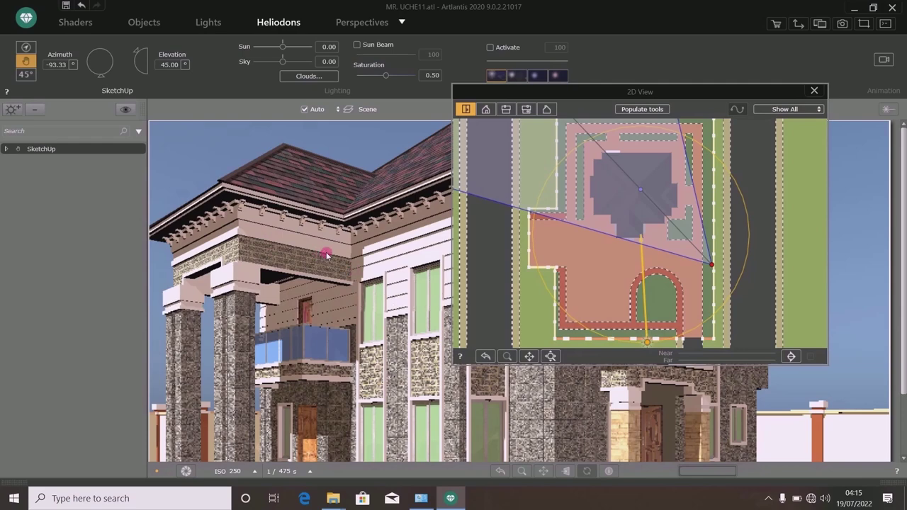
pyautogui.click(813, 92)
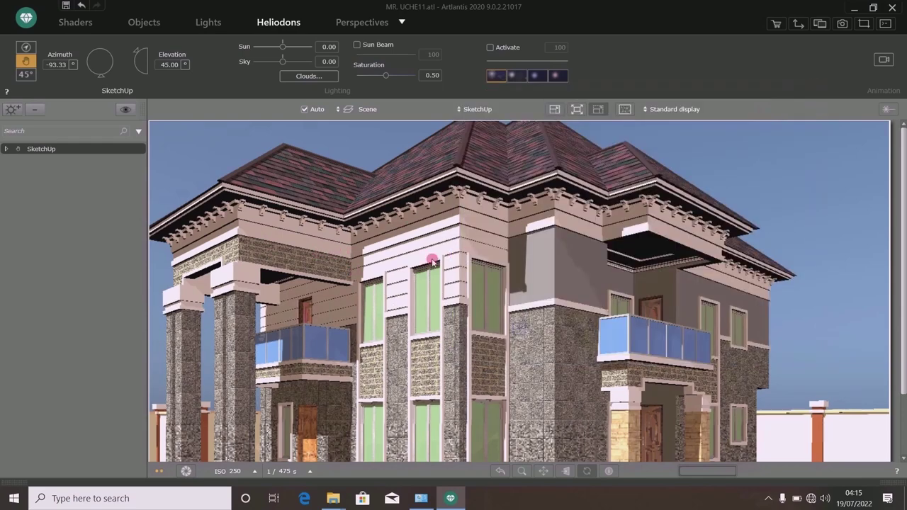
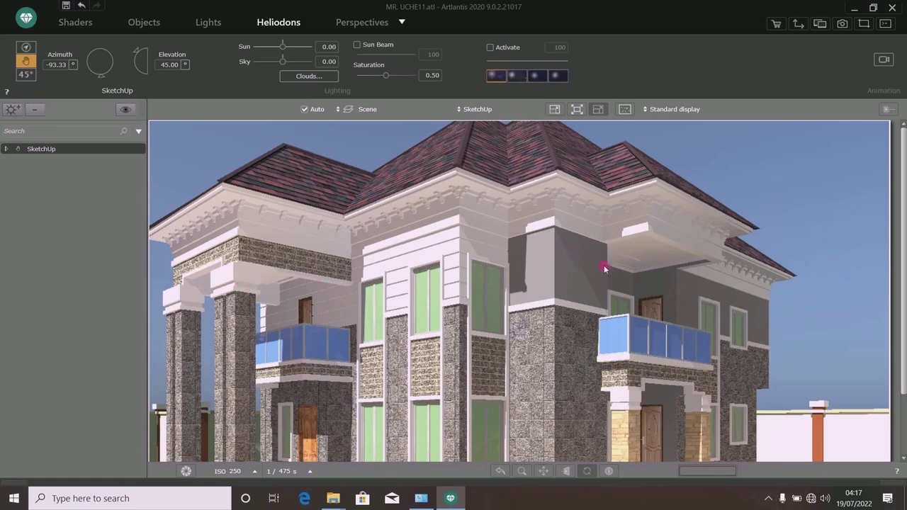
# Rotate the heliodon's sun in the 2D top view to an azimuth of about 14.5° and close the 2D view.
pyautogui.click(798, 26)
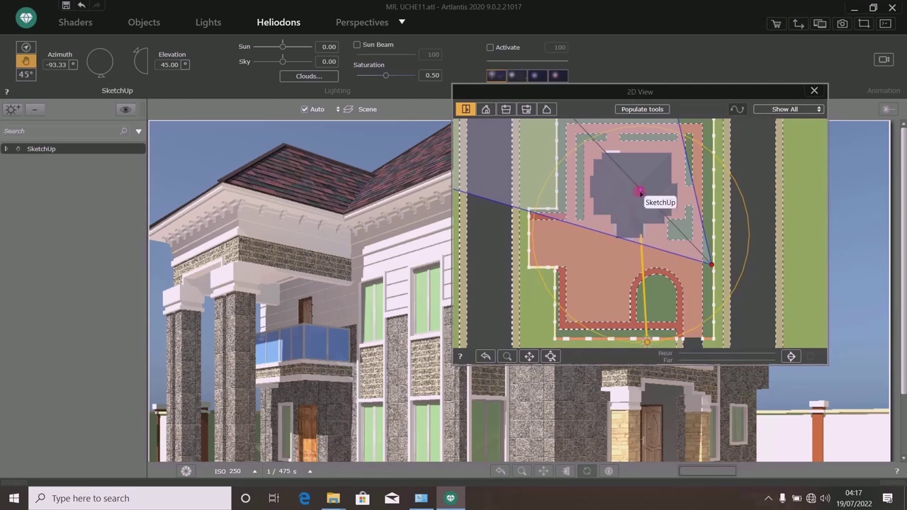
pyautogui.moveTo(609, 330); pyautogui.dragTo(534, 210)
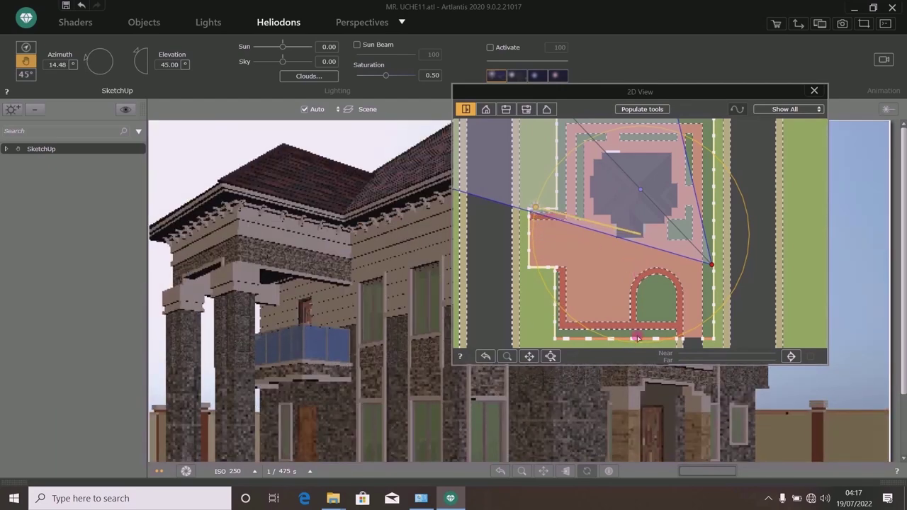
pyautogui.click(813, 93)
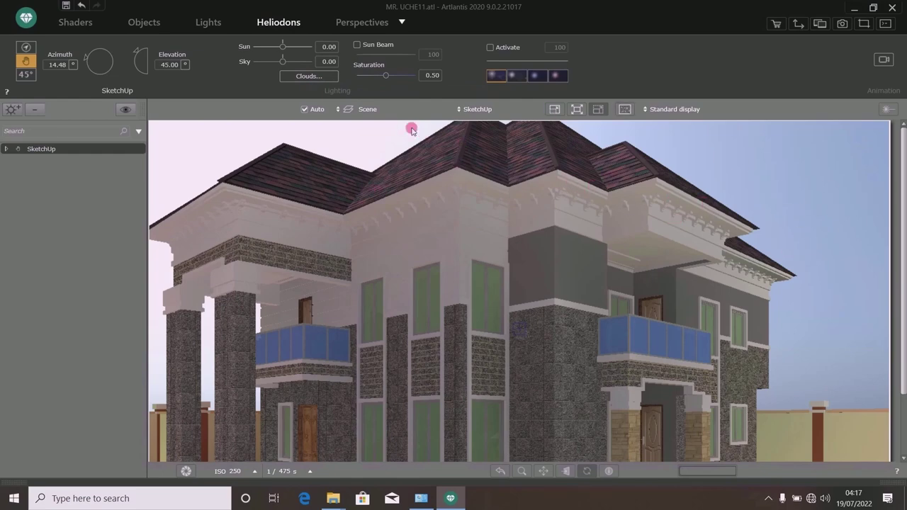
# Activate clouds for the SketchUp heliodon with Cirro-Cumulus at 0 and Cirrus at 100, and apply the cloud settings.
pyautogui.click(309, 76)
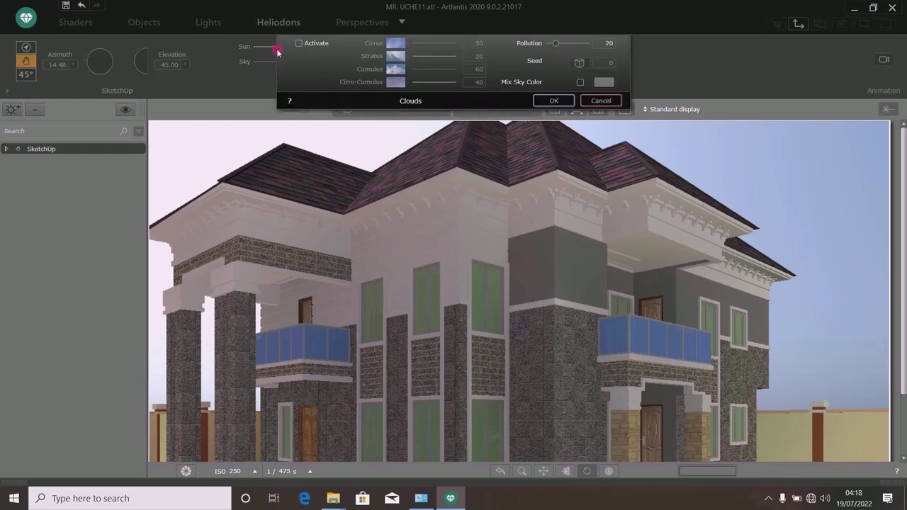
pyautogui.click(298, 44)
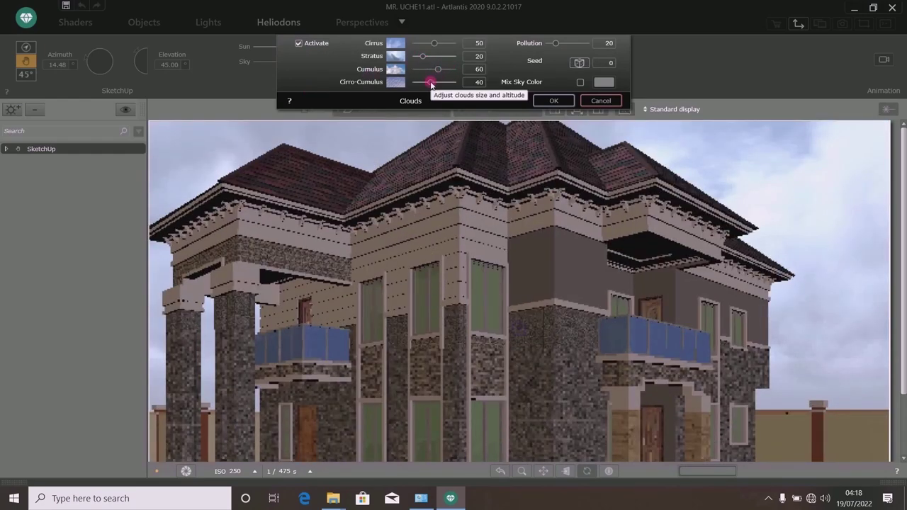
pyautogui.moveTo(431, 83); pyautogui.dragTo(403, 87)
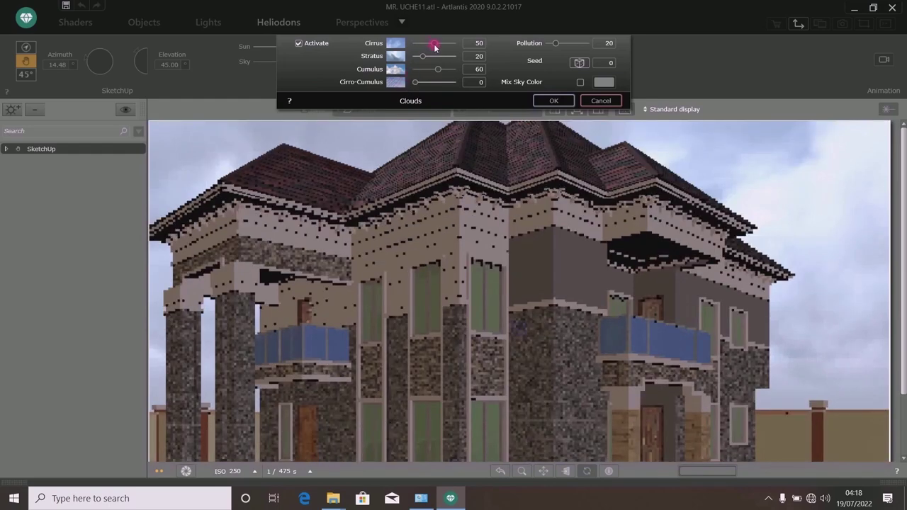
pyautogui.moveTo(434, 44); pyautogui.dragTo(459, 42)
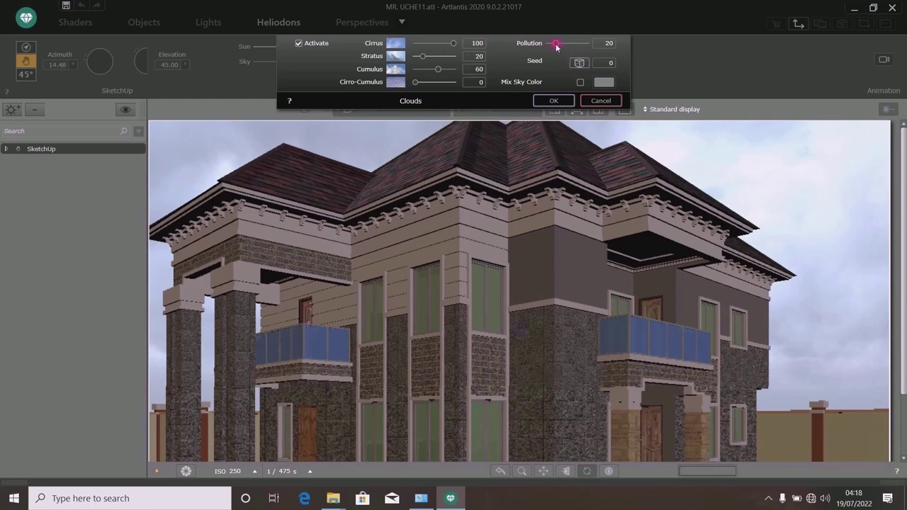
pyautogui.click(553, 101)
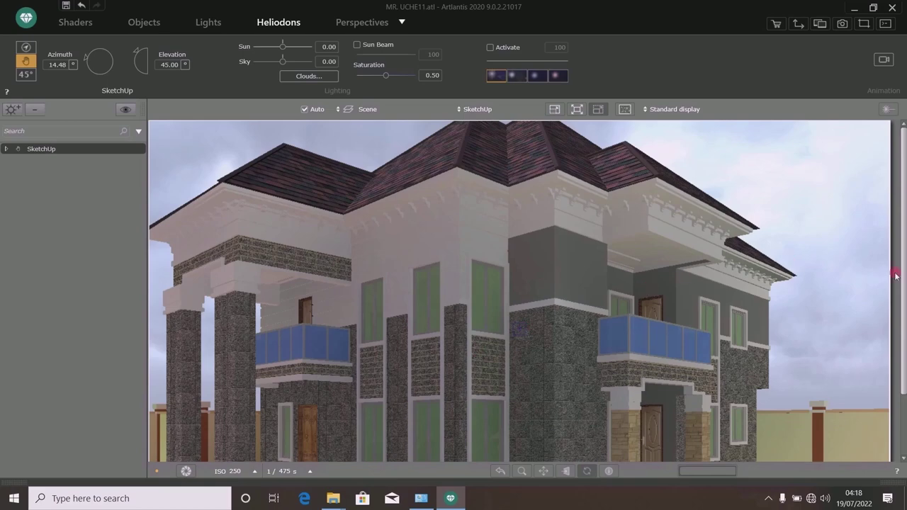
# Set the heliodon's Sky lighting intensity to 50 and check the result over the whole house.
pyautogui.moveTo(904, 250); pyautogui.dragTo(898, 333)
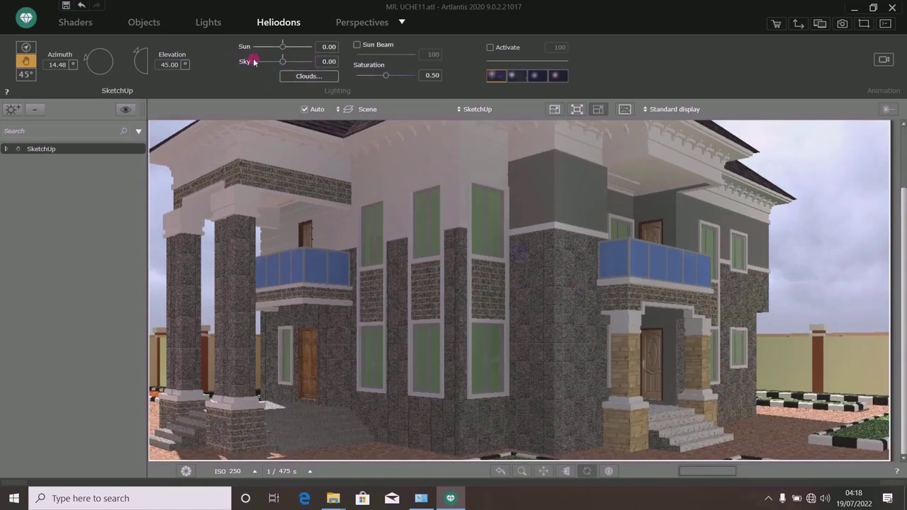
pyautogui.click(329, 63)
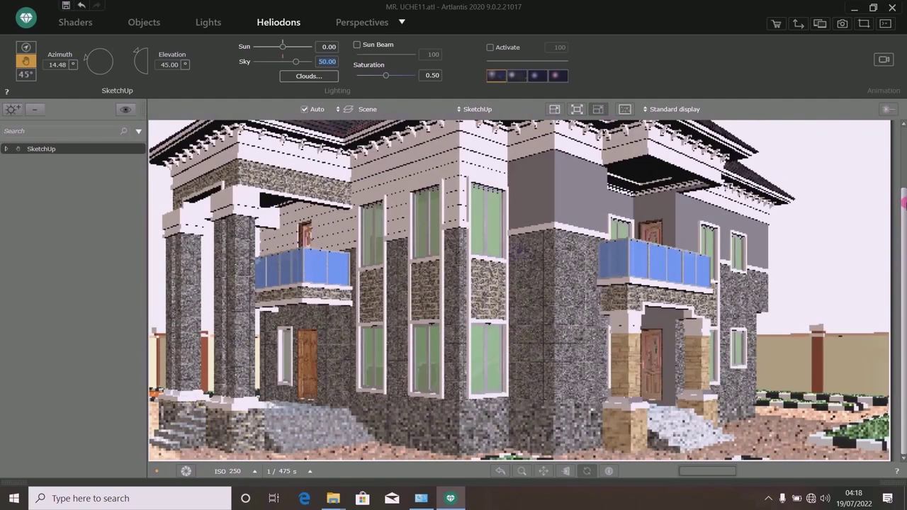
pyautogui.moveTo(902, 224)
pyautogui.mouseDown()
pyautogui.moveTo(878, 148)
pyautogui.moveTo(901, 233)
pyautogui.moveTo(892, 212)
pyautogui.mouseUp()
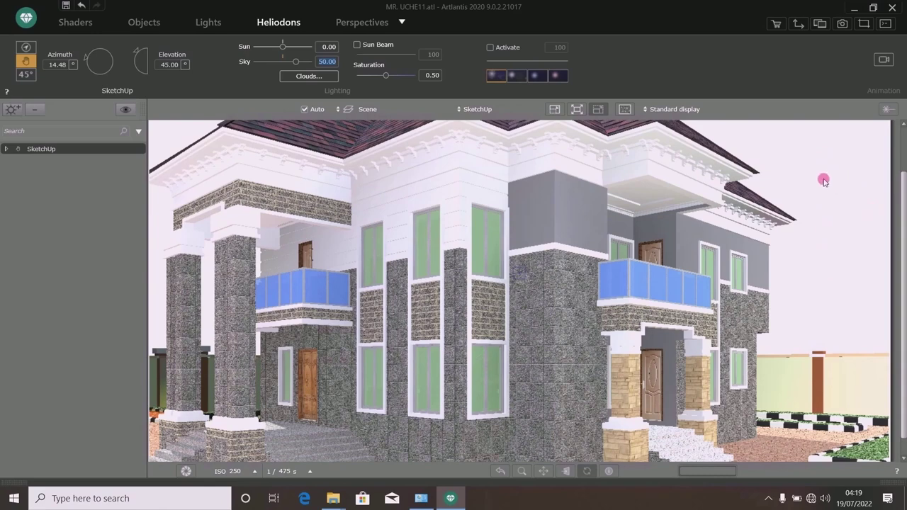
pyautogui.moveTo(903, 236); pyautogui.dragTo(759, 204)
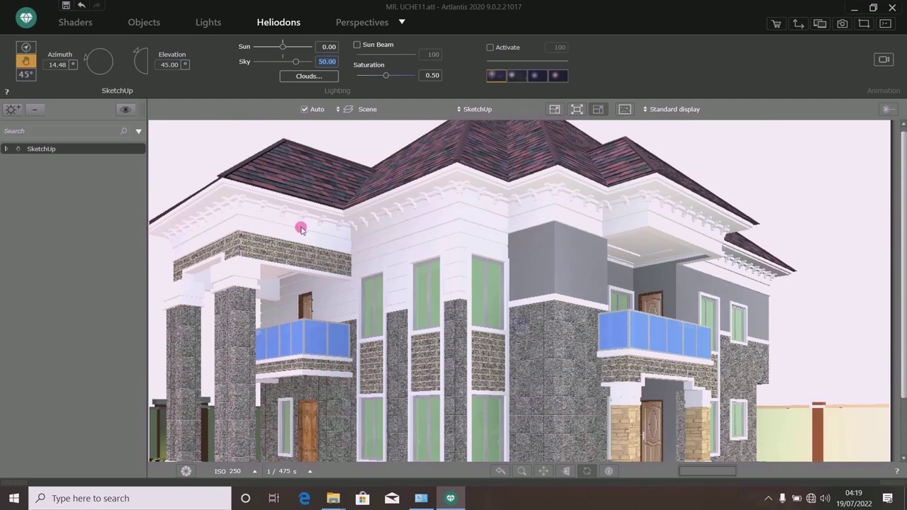
# Try several Pollution levels for the clouds, set it to 75 and apply the cloud settings.
pyautogui.click(309, 76)
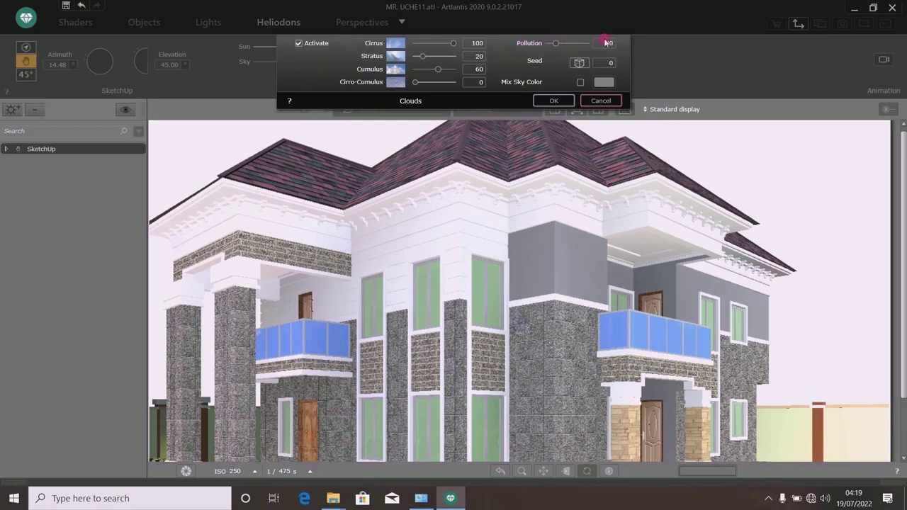
pyautogui.click(558, 44)
pyautogui.moveTo(580, 45); pyautogui.dragTo(593, 44)
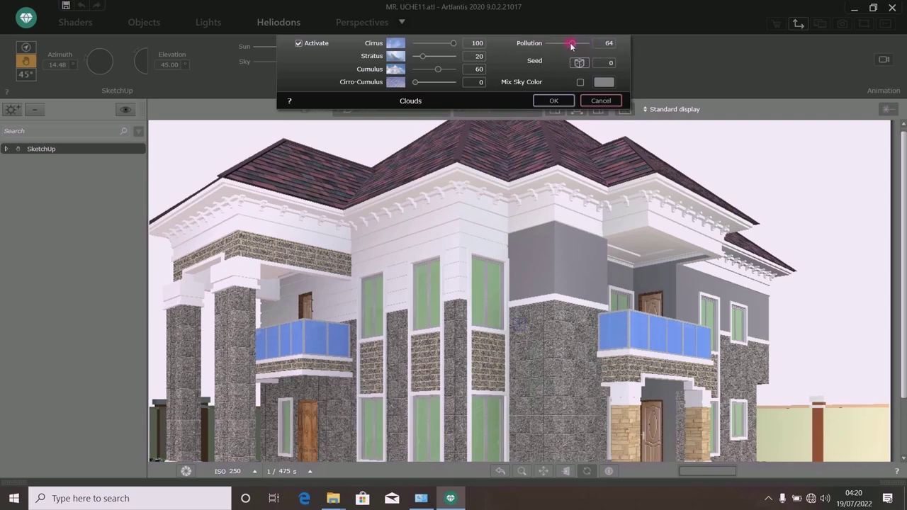
pyautogui.moveTo(558, 47); pyautogui.dragTo(551, 48)
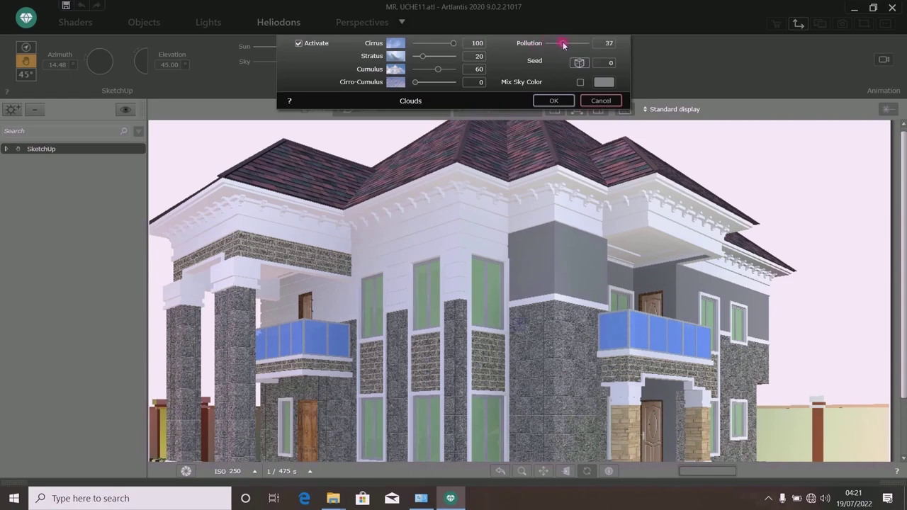
pyautogui.moveTo(563, 44); pyautogui.dragTo(577, 44)
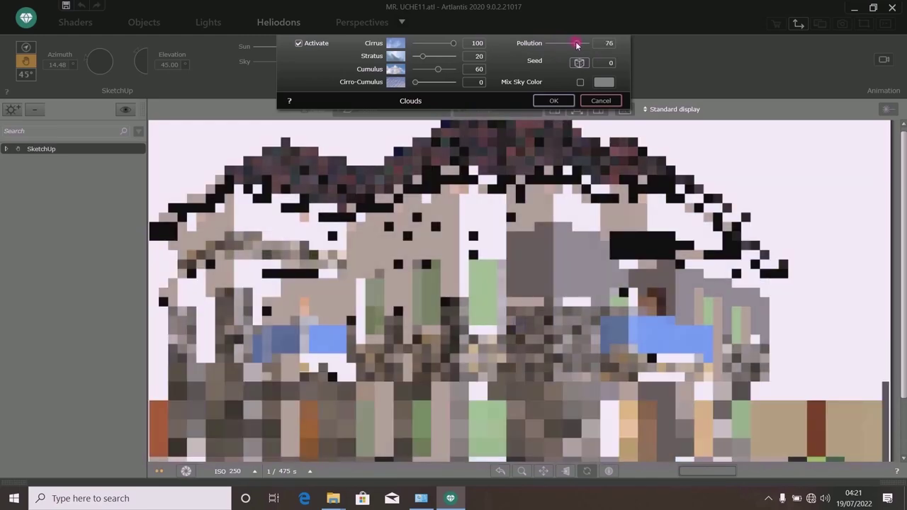
pyautogui.click(606, 44)
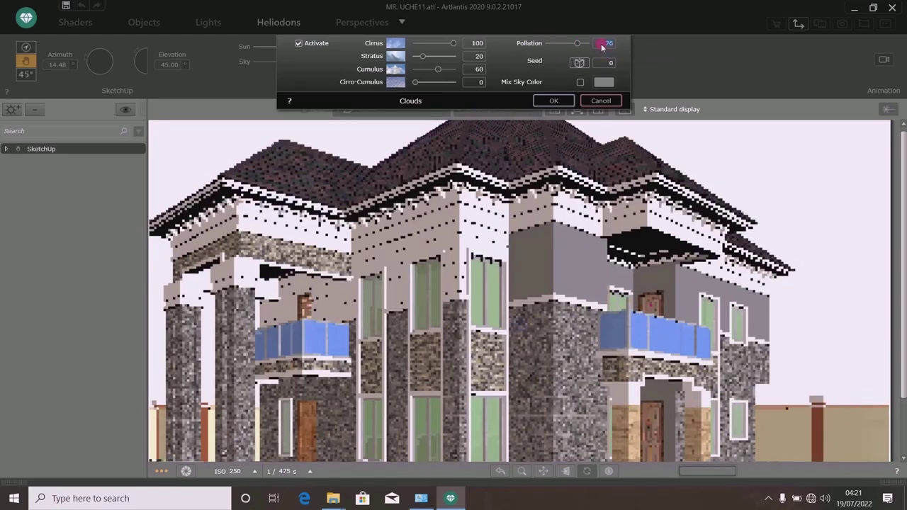
pyautogui.write('75')
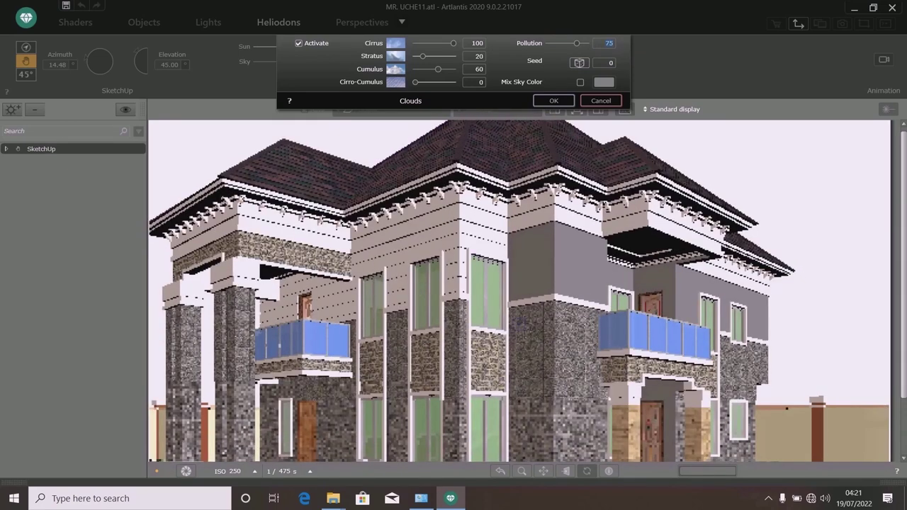
pyautogui.click(554, 101)
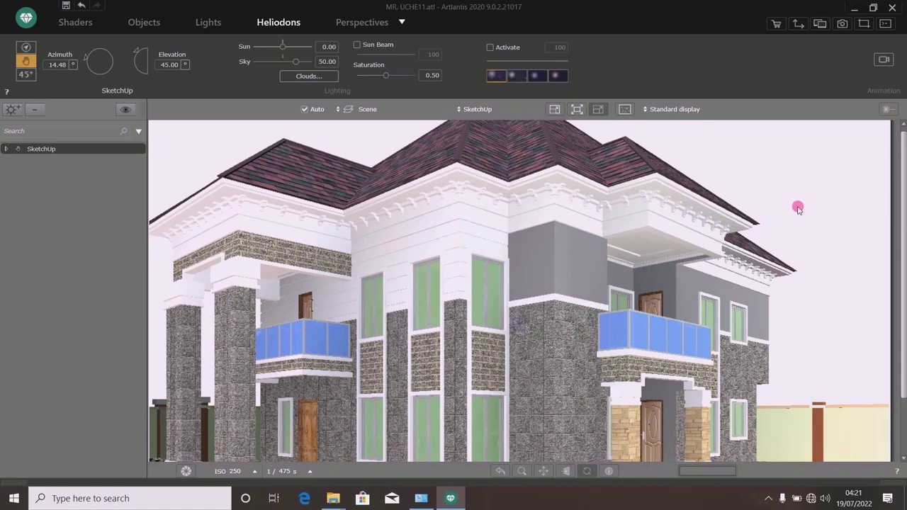
# Enable Mix Sky Color in the cloud settings and darken its colour from white to black.
pyautogui.click(306, 77)
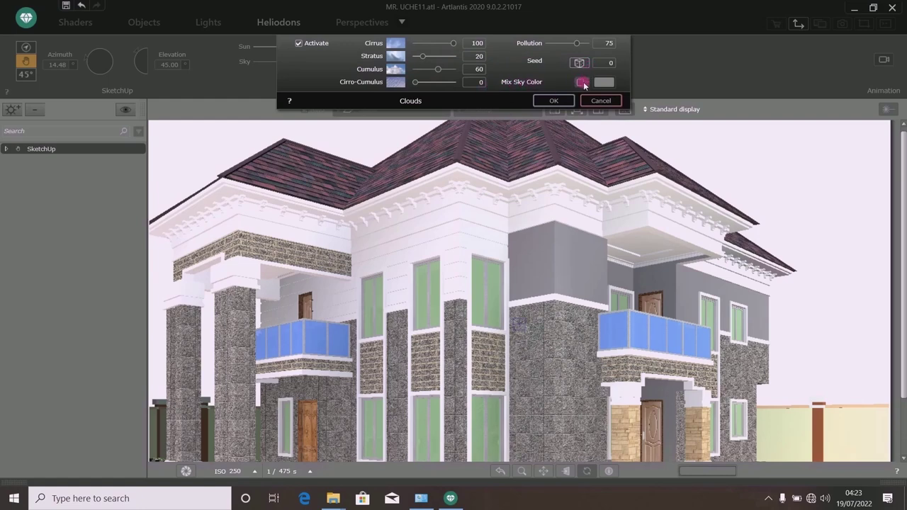
pyautogui.click(581, 83)
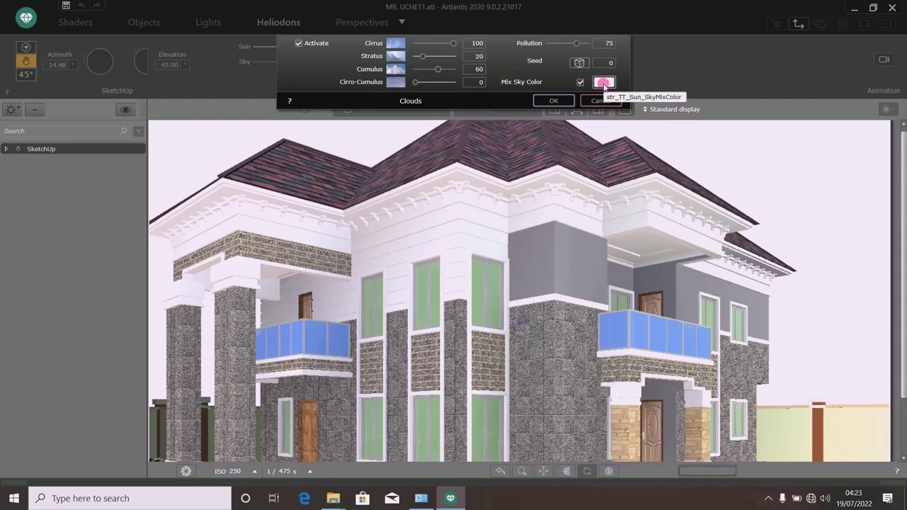
pyautogui.click(603, 83)
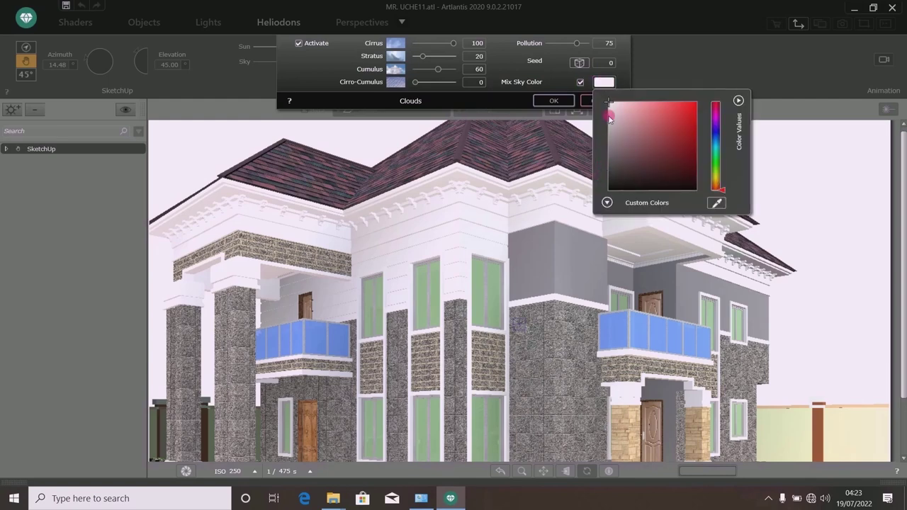
pyautogui.click(609, 105)
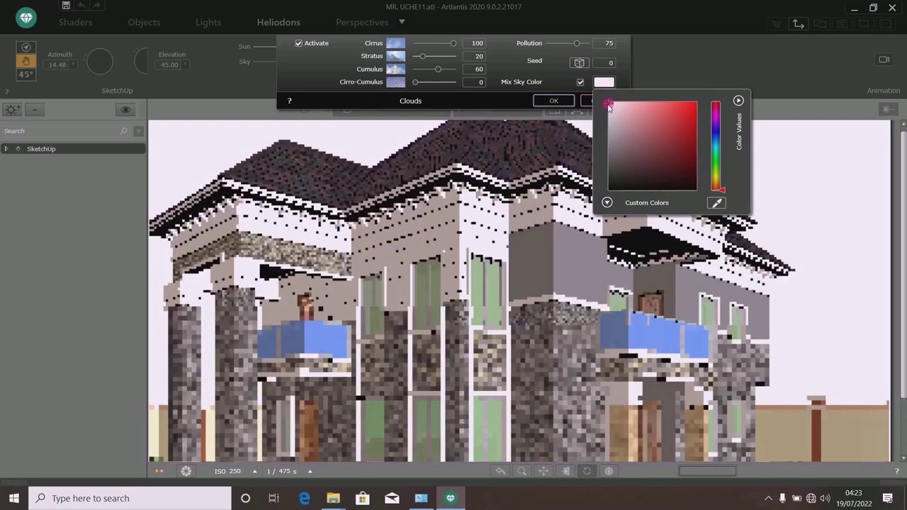
pyautogui.moveTo(609, 104); pyautogui.dragTo(604, 189)
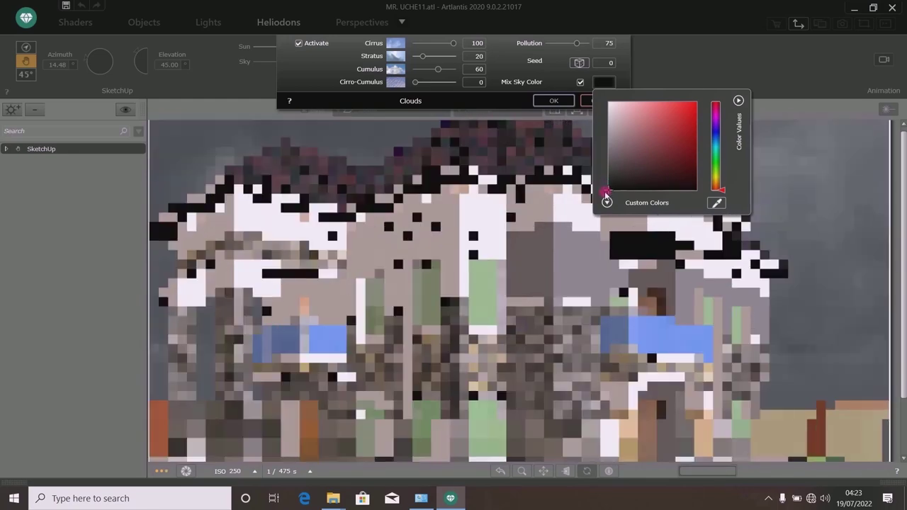
pyautogui.moveTo(606, 186); pyautogui.dragTo(611, 174)
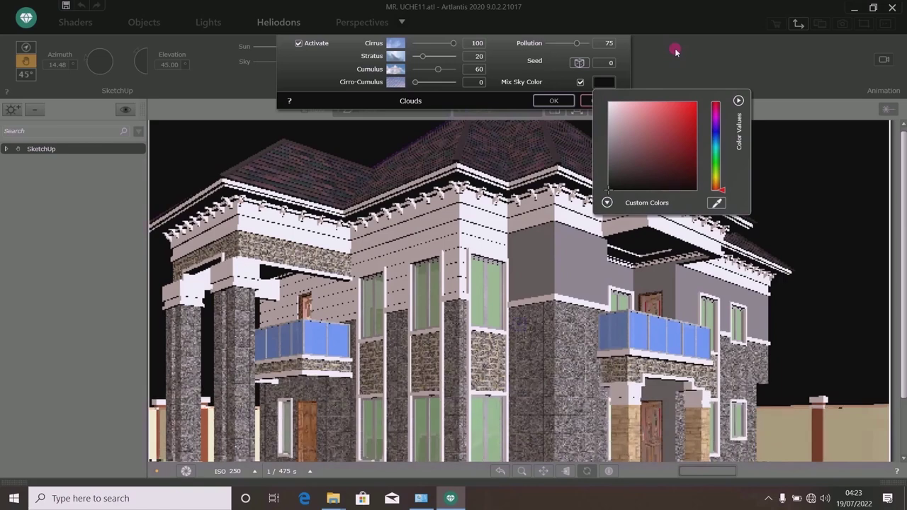
pyautogui.click(675, 51)
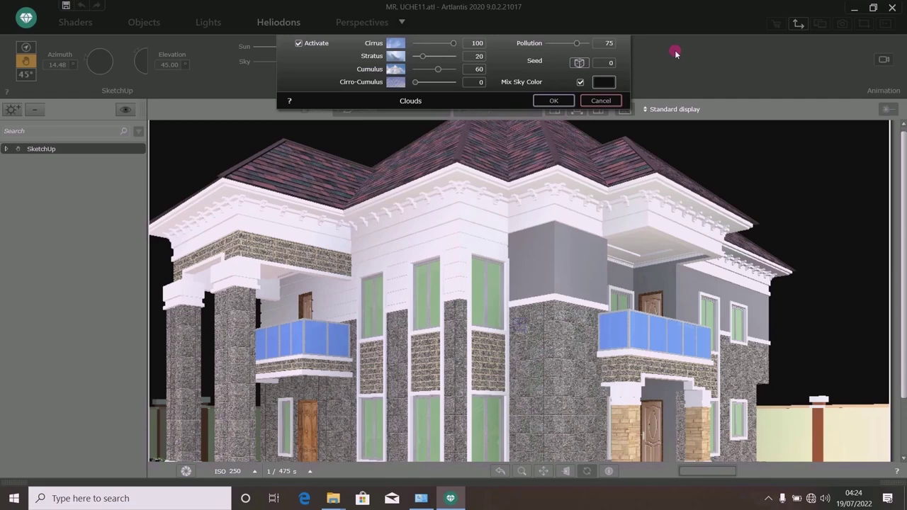
# Lighten the Mix Sky Color gradually to a medium grey.
pyautogui.click(600, 84)
pyautogui.moveTo(609, 192); pyautogui.dragTo(604, 177)
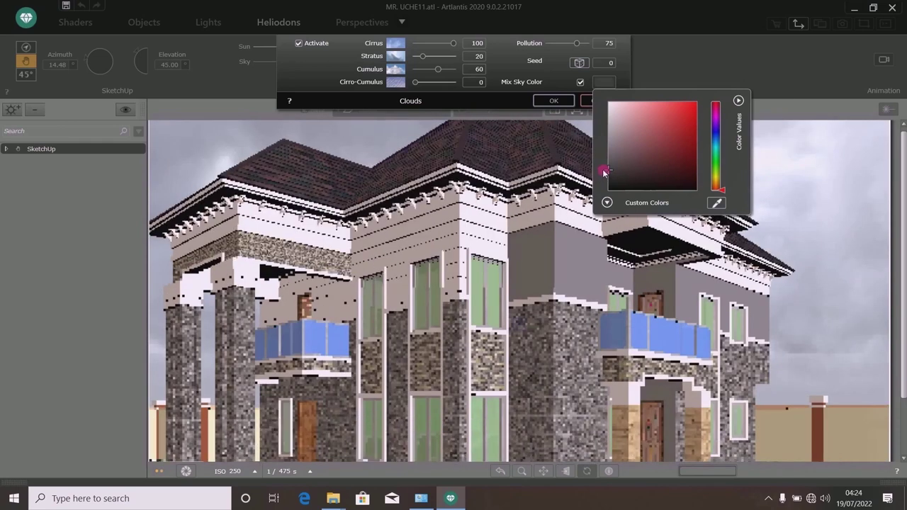
pyautogui.moveTo(604, 173); pyautogui.dragTo(600, 165)
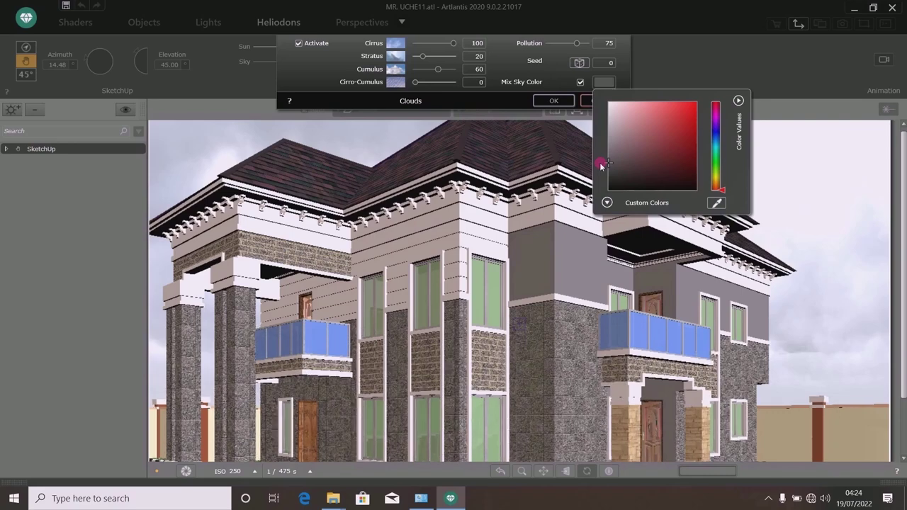
pyautogui.moveTo(600, 165); pyautogui.dragTo(599, 161)
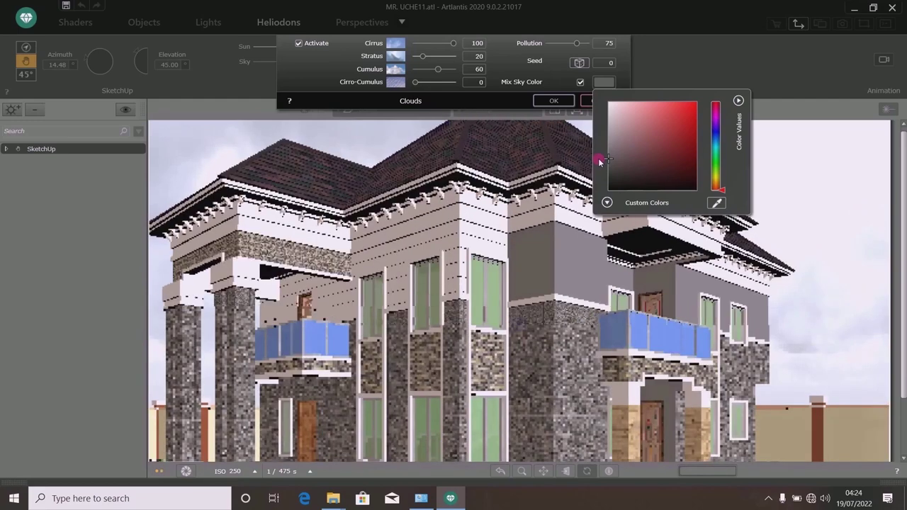
pyautogui.moveTo(599, 158); pyautogui.dragTo(599, 157)
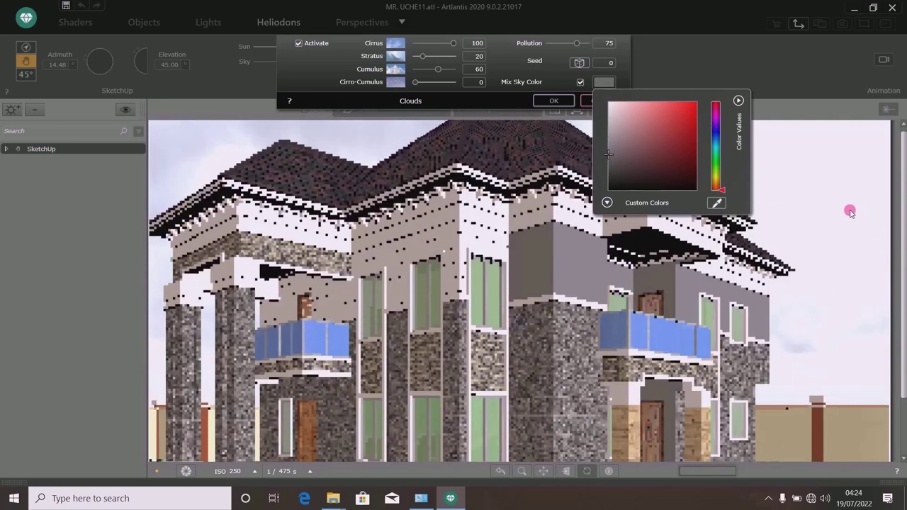
pyautogui.click(708, 70)
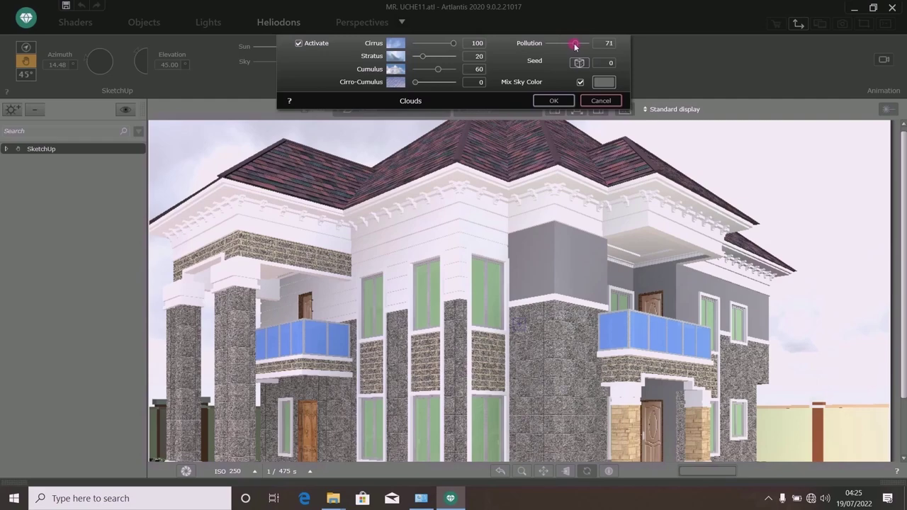
# Reduce the clouds' Pollution to 60 and darken the Mix Sky Color slightly to a darker grey.
pyautogui.moveTo(575, 46); pyautogui.dragTo(571, 46)
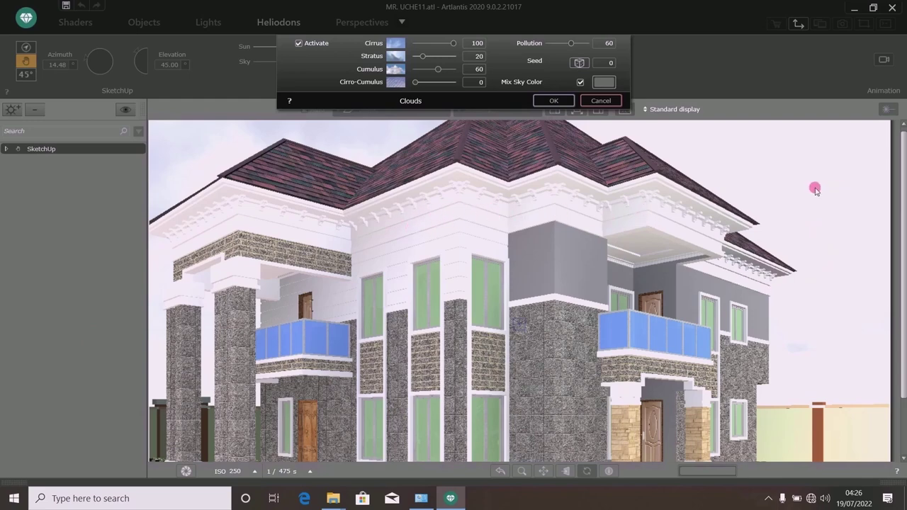
pyautogui.click(603, 83)
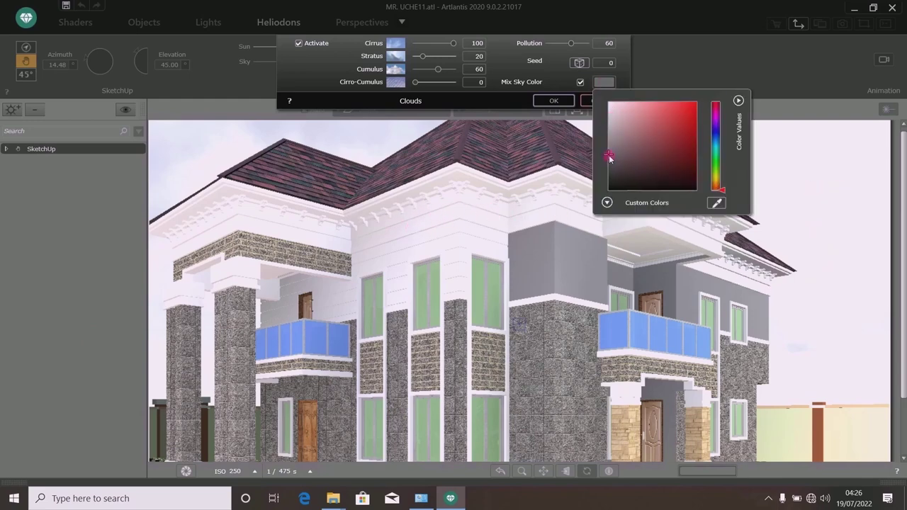
pyautogui.moveTo(609, 157); pyautogui.dragTo(605, 166)
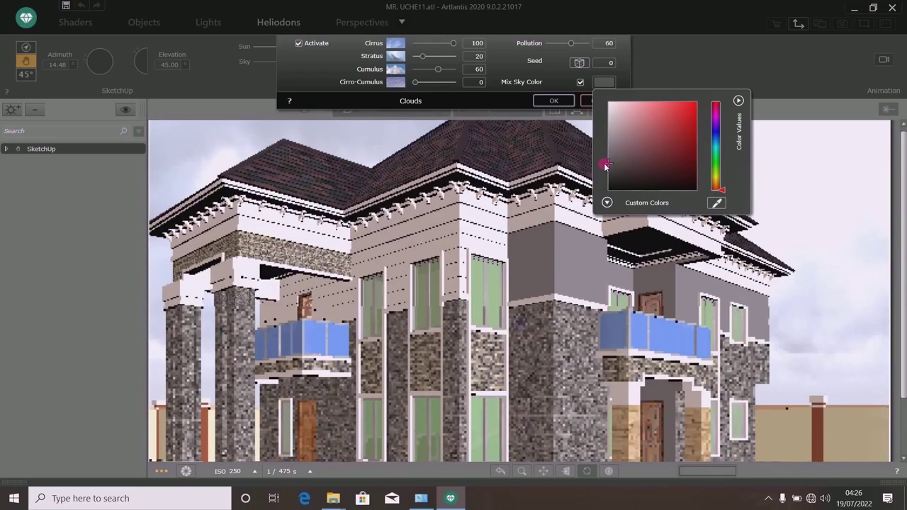
pyautogui.click(654, 55)
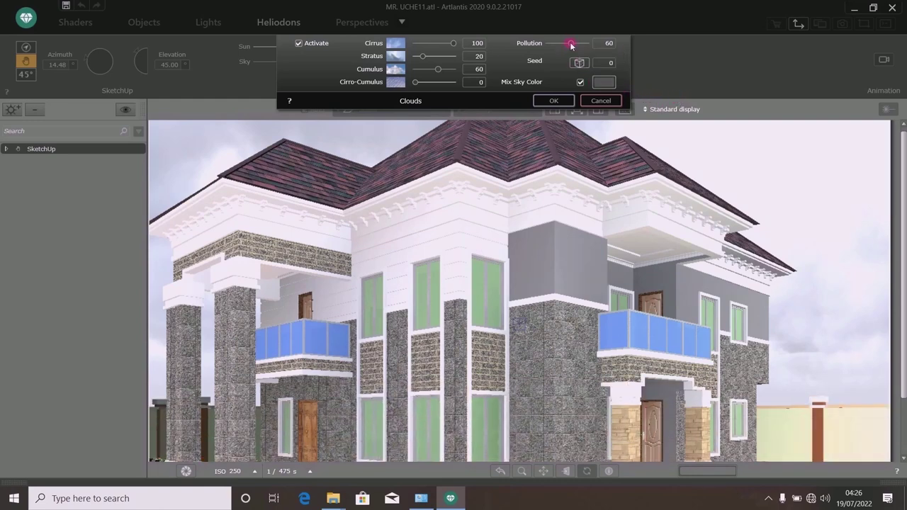
# Set the clouds' Pollution to 40.
pyautogui.moveTo(568, 46); pyautogui.dragTo(565, 46)
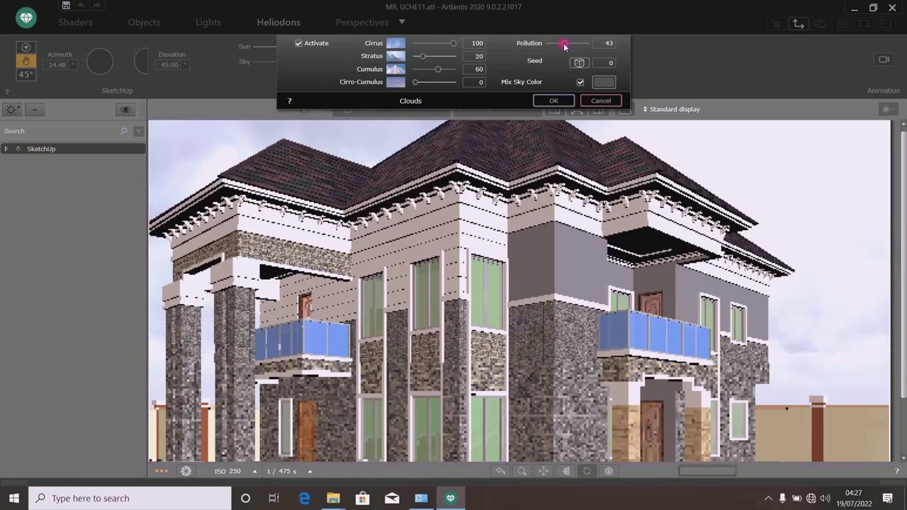
pyautogui.click(608, 43)
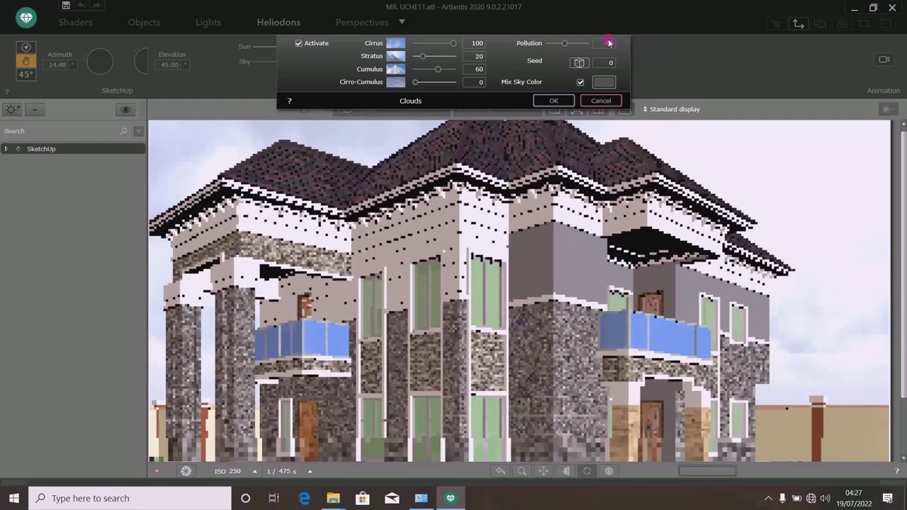
pyautogui.write('40')
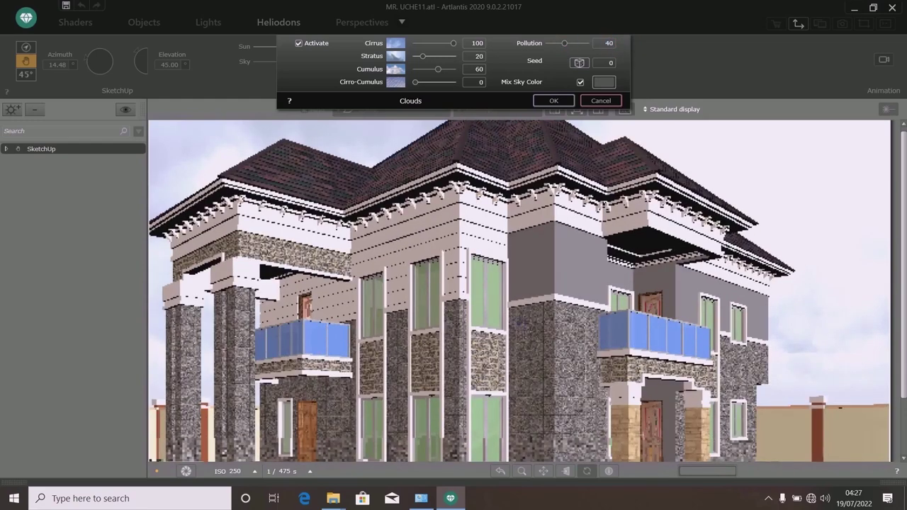
# Confirm the clouds' Pollution value of 40 and apply the cloud settings.
pyautogui.press('Return')
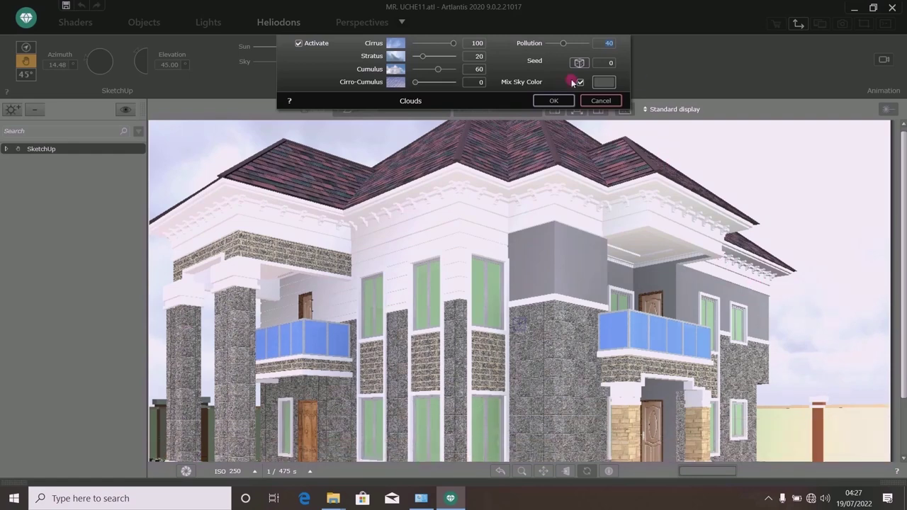
pyautogui.click(554, 102)
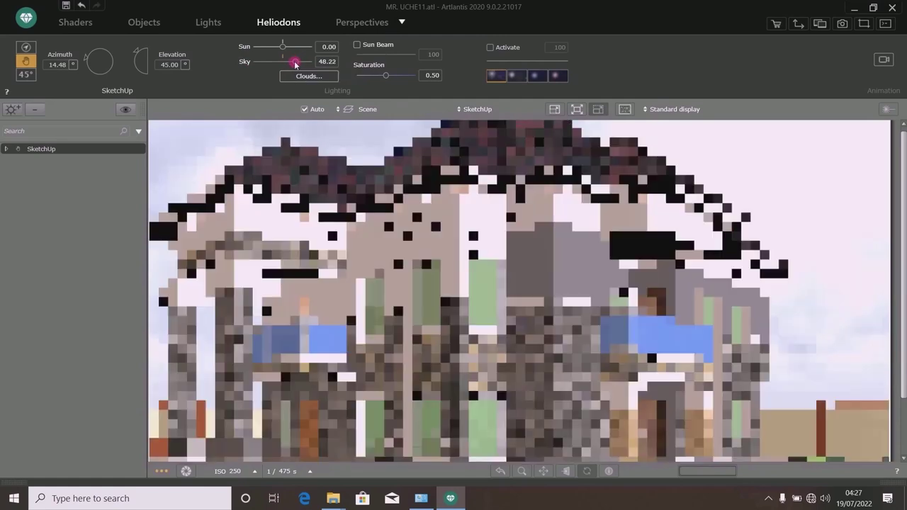
# Set the heliodon's Sky intensity to 45 and check the house in the preview.
pyautogui.moveTo(295, 63); pyautogui.dragTo(319, 62)
pyautogui.doubleClick(326, 61)
pyautogui.write('45')
pyautogui.press('Return')
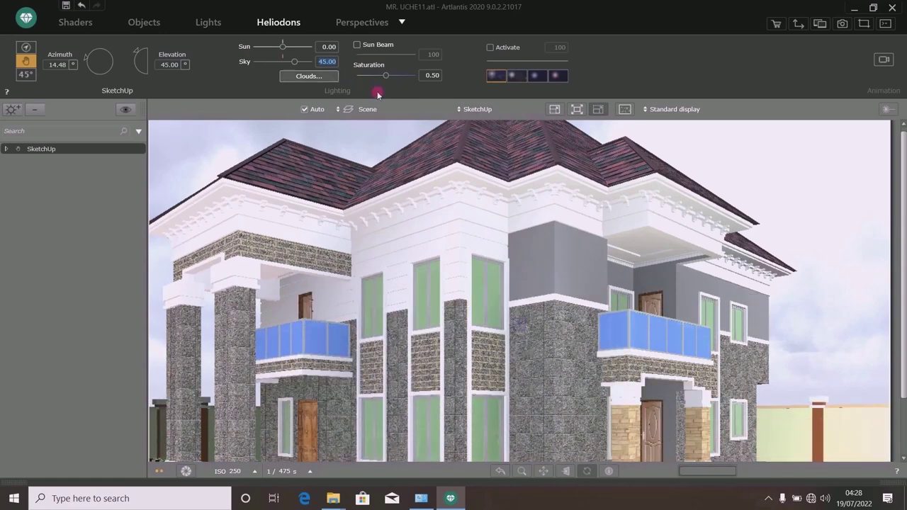
pyautogui.moveTo(904, 170); pyautogui.dragTo(904, 267)
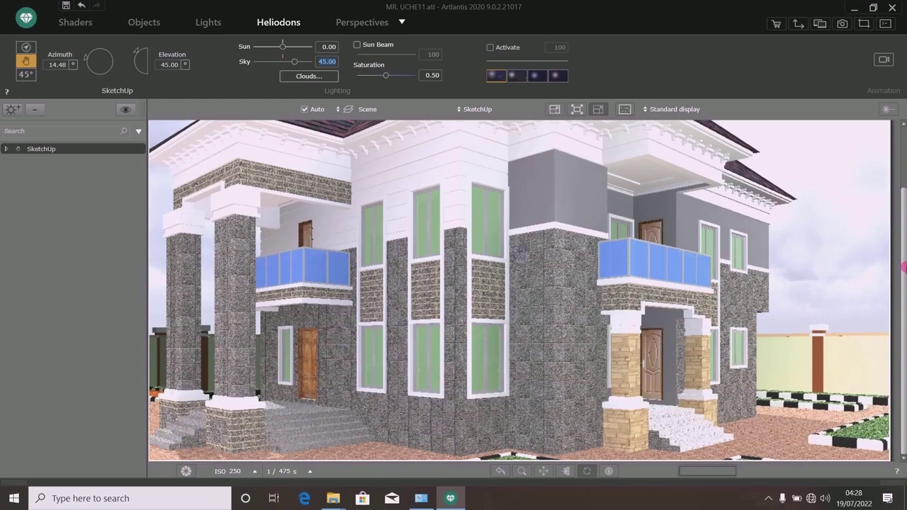
pyautogui.moveTo(904, 211); pyautogui.dragTo(892, 137)
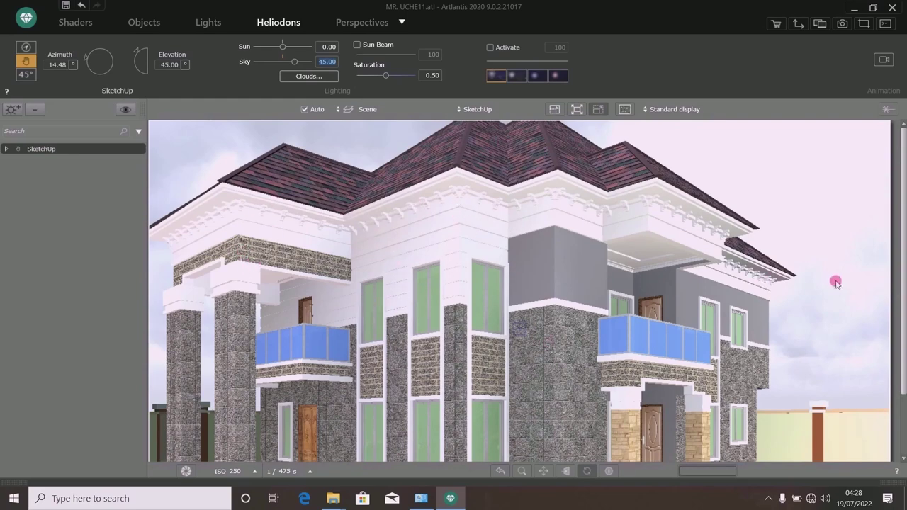
pyautogui.moveTo(903, 202)
pyautogui.mouseDown()
pyautogui.moveTo(904, 303)
pyautogui.moveTo(904, 191)
pyautogui.mouseUp()
# Set the heliodon's Sky intensity to 30 and check the sky and house in the preview.
pyautogui.moveTo(291, 66); pyautogui.dragTo(290, 65)
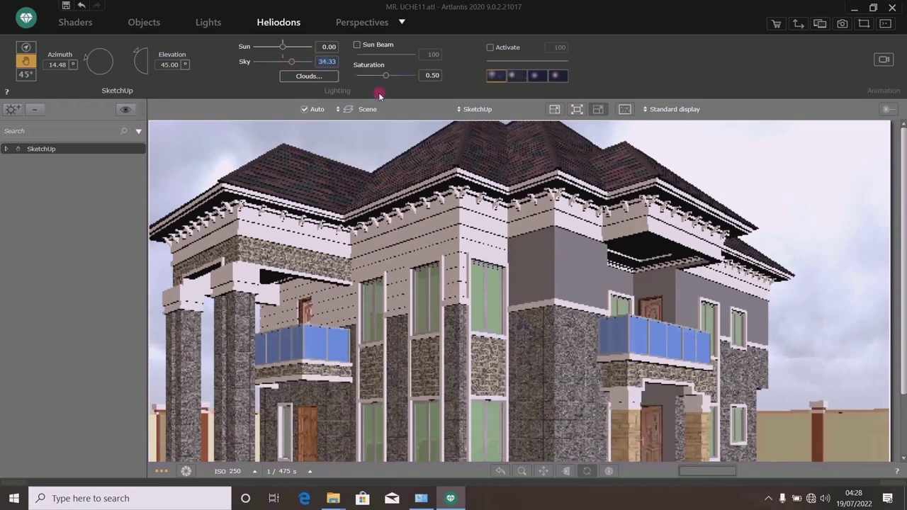
pyautogui.write('30')
pyautogui.press('Return')
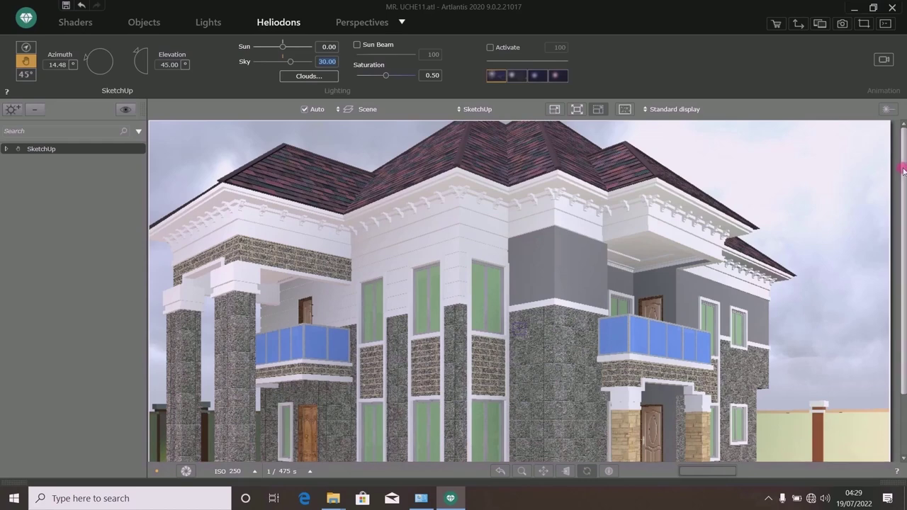
pyautogui.moveTo(903, 170); pyautogui.dragTo(903, 274)
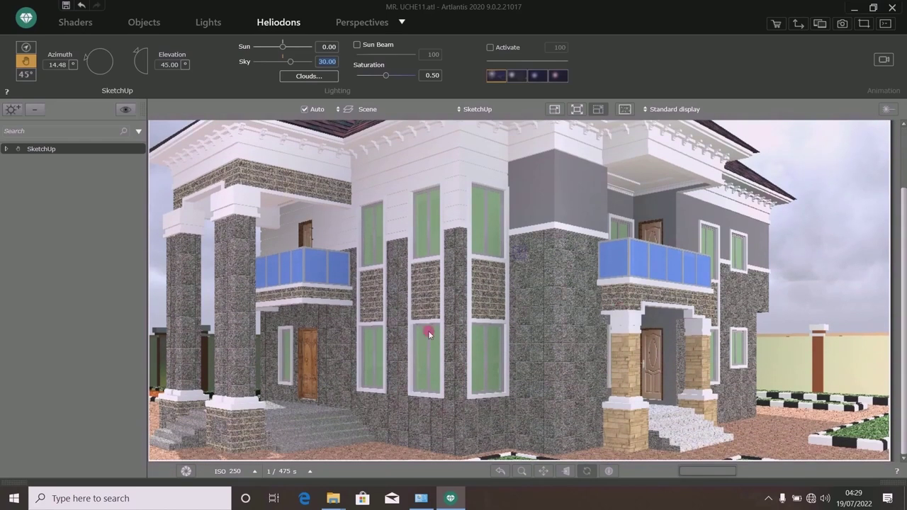
pyautogui.moveTo(904, 224); pyautogui.dragTo(904, 147)
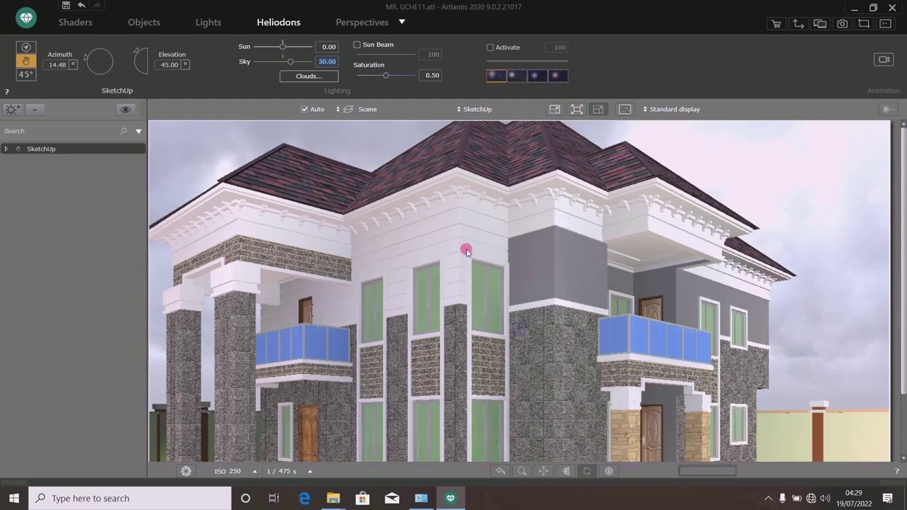
# Lighten the clouds' Mix Sky Color to a medium grey, apply it and save the project.
pyautogui.moveTo(903, 317); pyautogui.dragTo(903, 287)
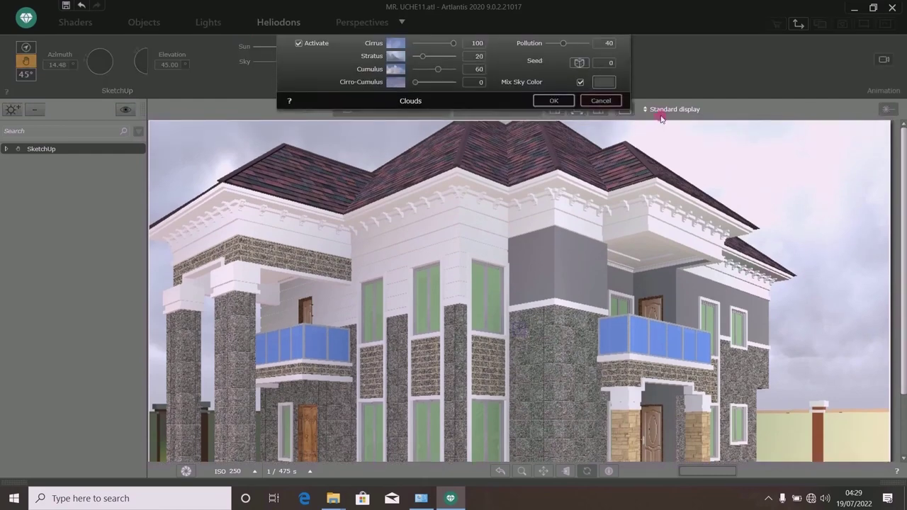
pyautogui.click(604, 83)
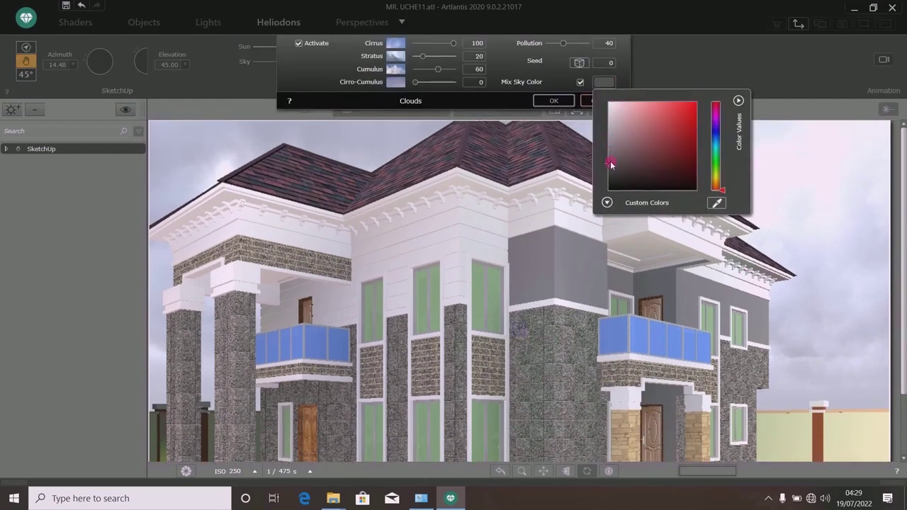
pyautogui.moveTo(610, 164); pyautogui.dragTo(606, 147)
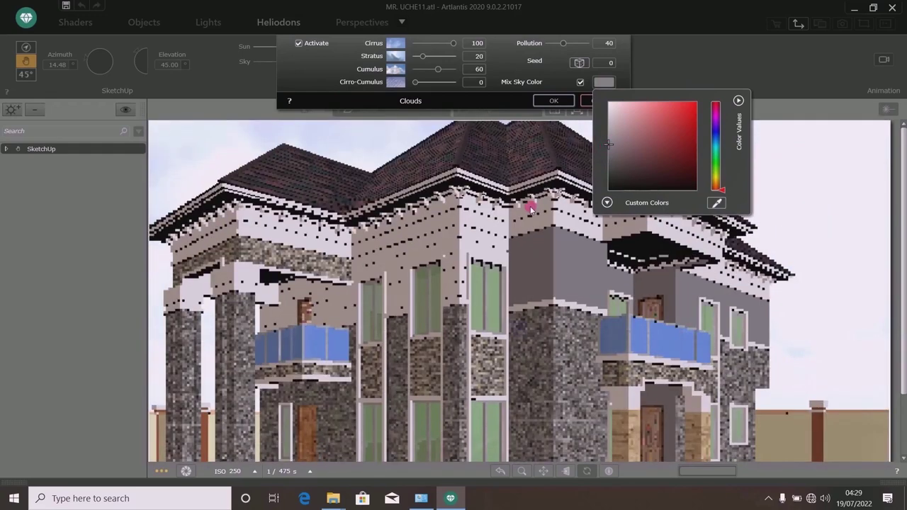
pyautogui.click(604, 82)
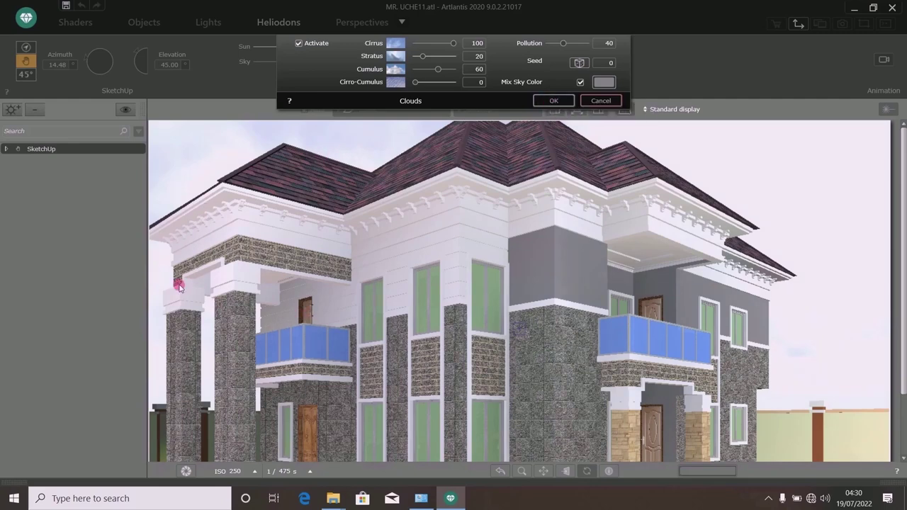
pyautogui.click(549, 102)
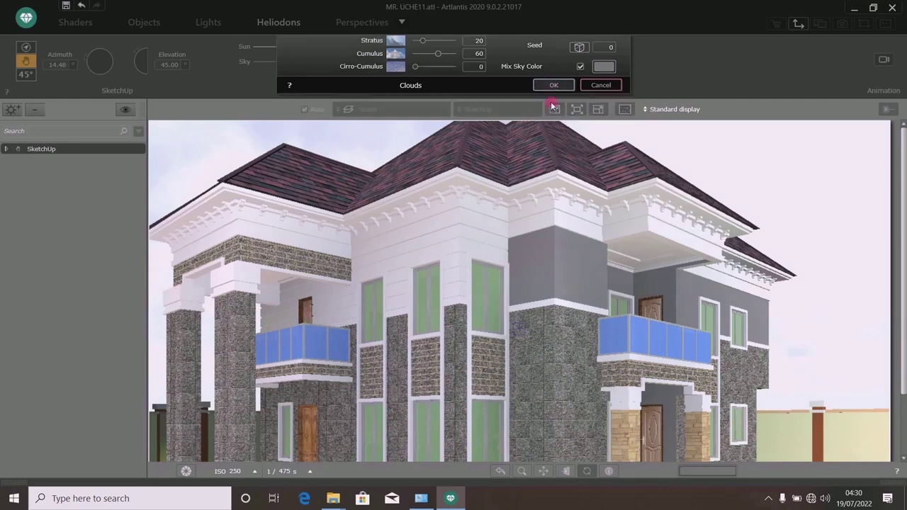
pyautogui.click(65, 7)
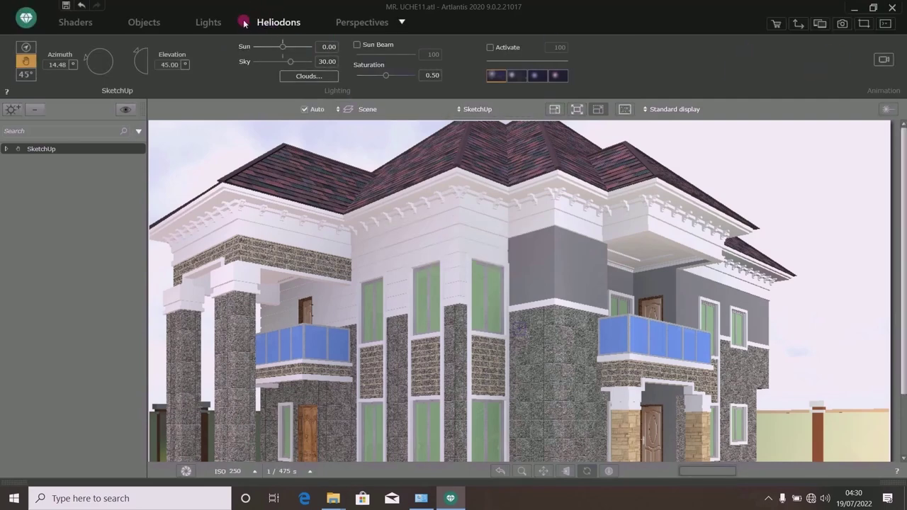
# Accept the perspective's post-process parameters with Saturation enabled at 0, Contrast 0 and Brightness 0, and check the preview.
pyautogui.click(352, 23)
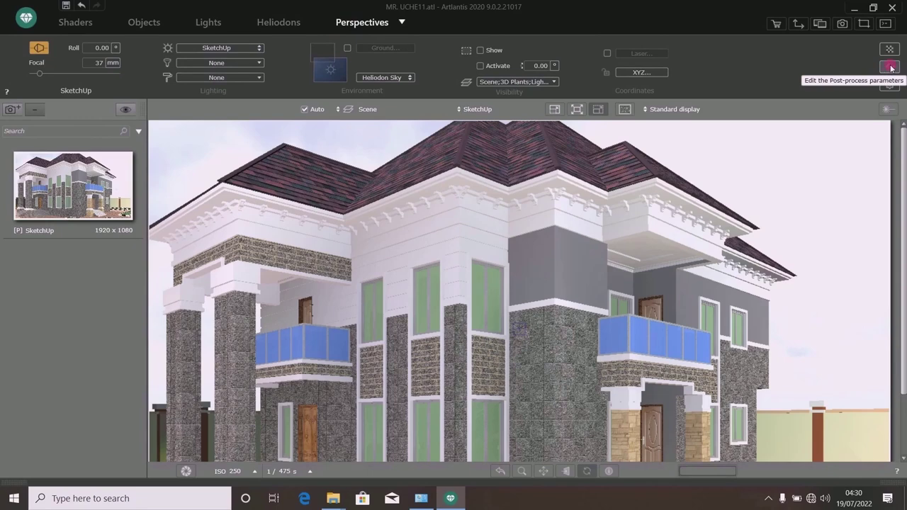
pyautogui.click(889, 66)
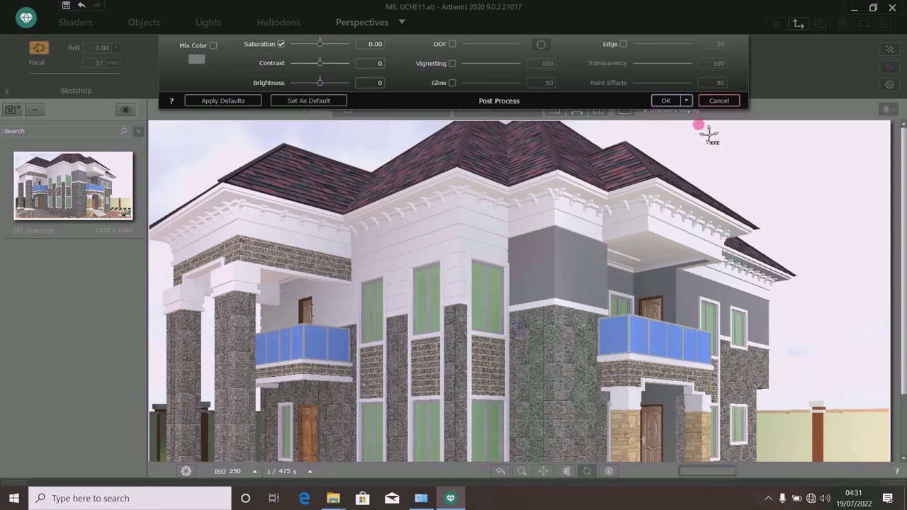
pyautogui.click(663, 101)
pyautogui.moveTo(904, 283); pyautogui.dragTo(904, 361)
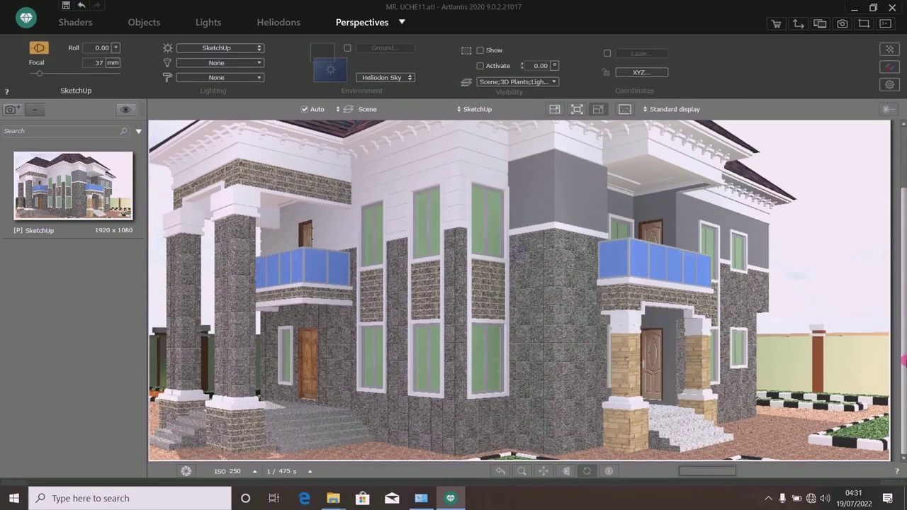
pyautogui.moveTo(904, 326); pyautogui.dragTo(903, 234)
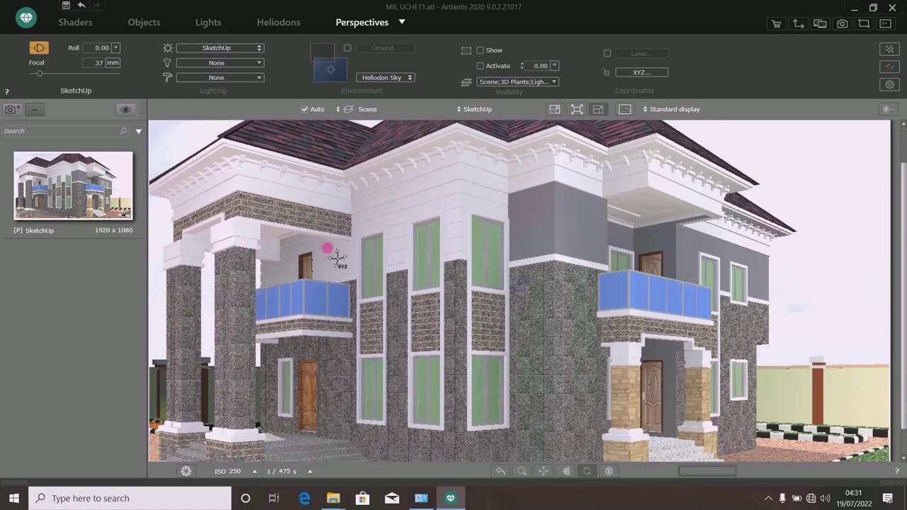
pyautogui.moveTo(903, 172); pyautogui.dragTo(902, 200)
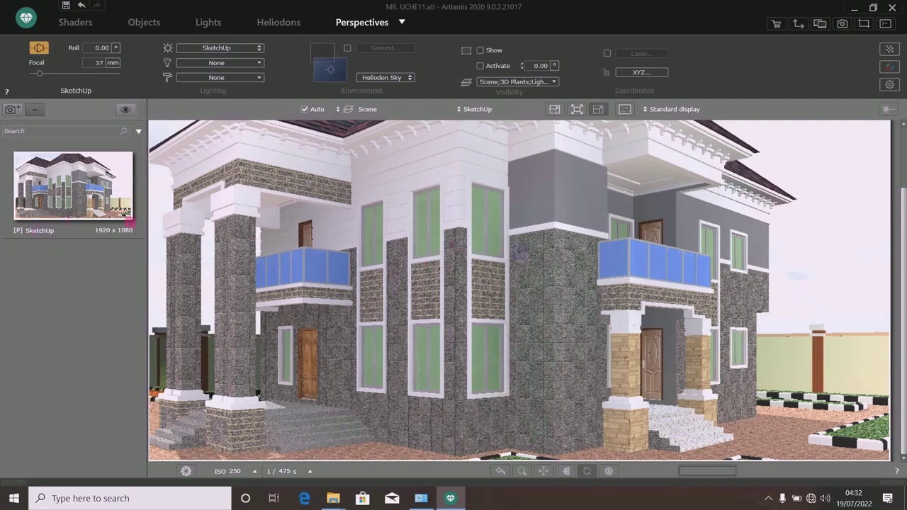
# Rename the SketchUp perspective as VI 1.
pyautogui.doubleClick(42, 232)
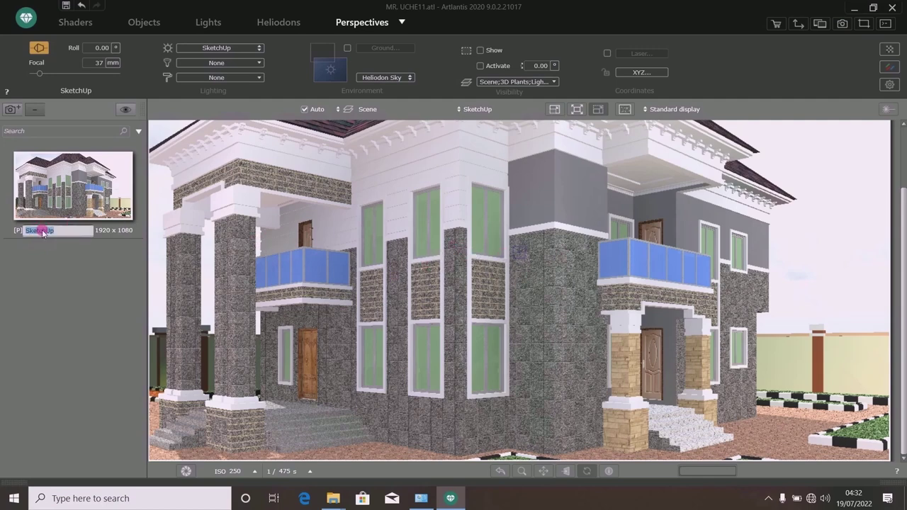
pyautogui.write('W')
pyautogui.press('Return')
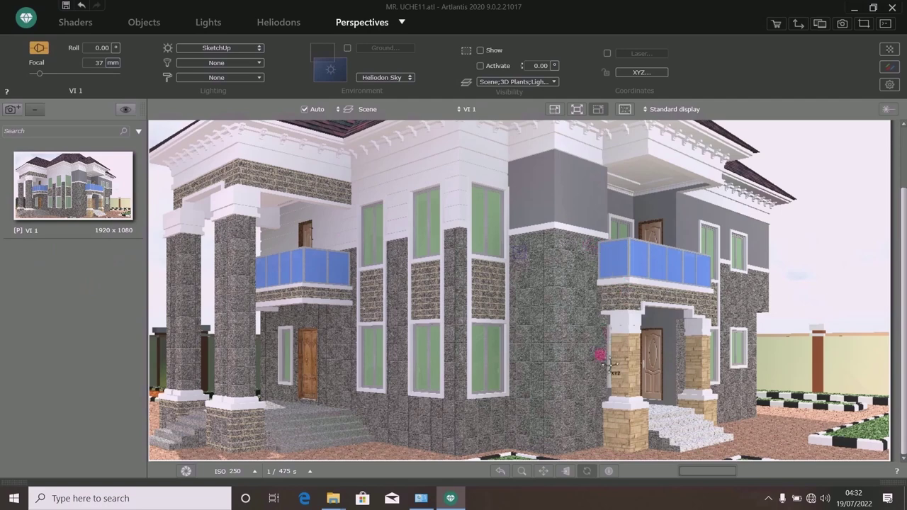
# Render the VI 1 perspective now as VI 1.jpg at 1920 x 1080 with Exterior ambiance and the Speed setting.
pyautogui.click(842, 26)
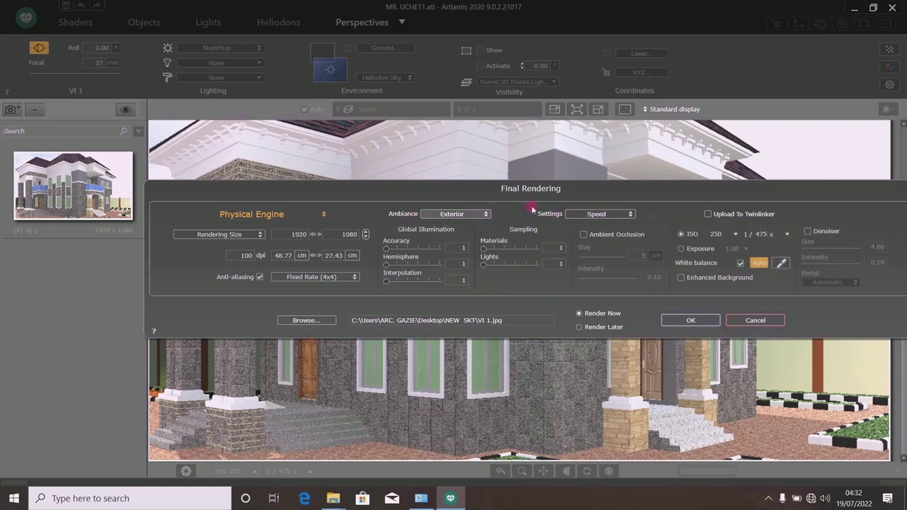
pyautogui.click(623, 215)
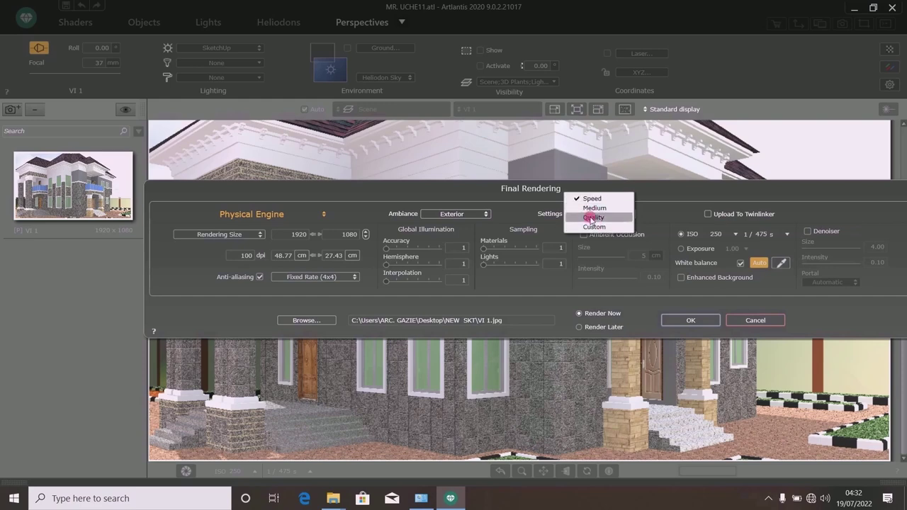
pyautogui.click(618, 199)
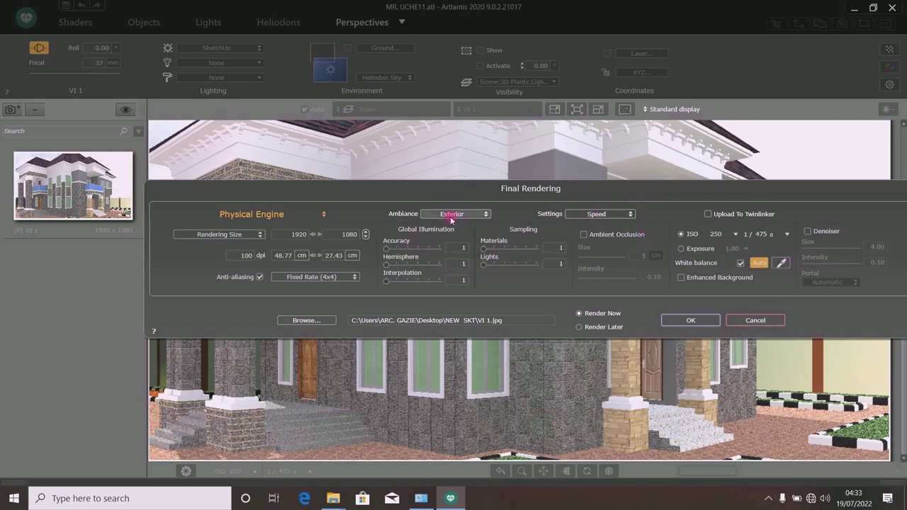
pyautogui.click(686, 322)
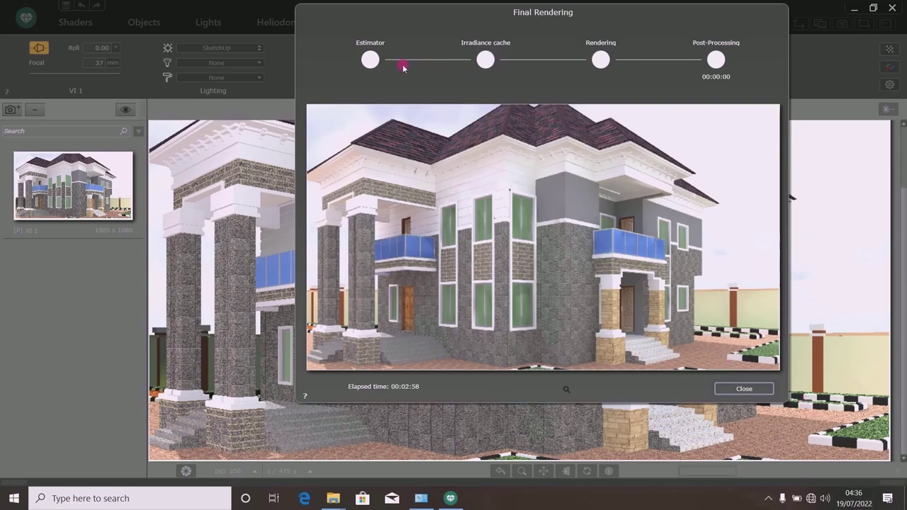
# Close the finished rendering and rename the perspective as VI 2.
pyautogui.click(737, 390)
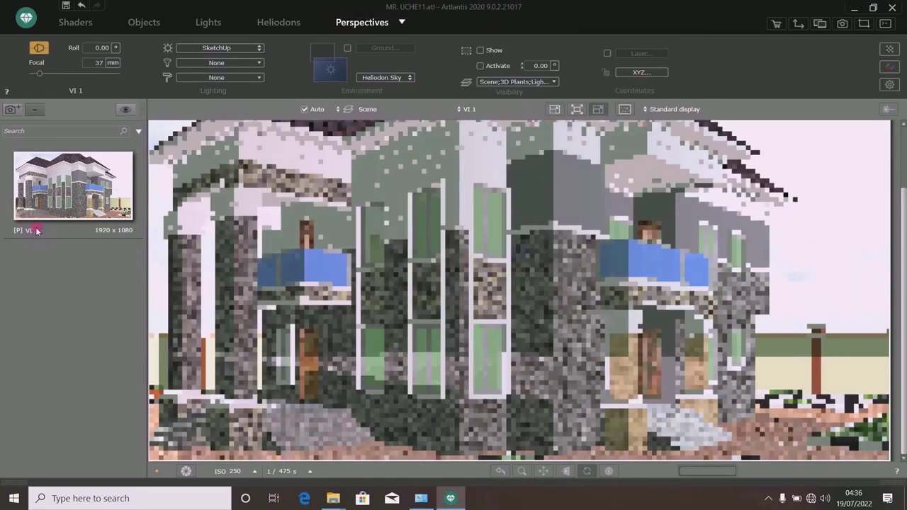
pyautogui.doubleClick(41, 232)
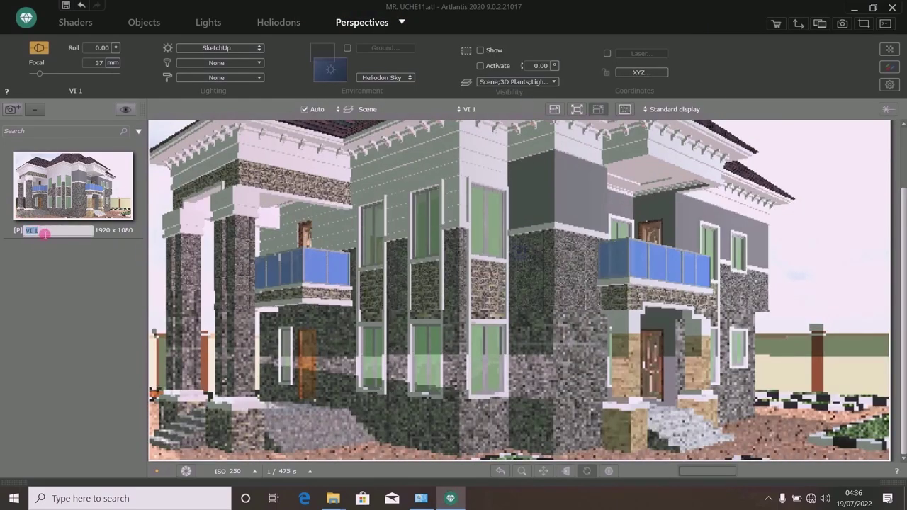
pyautogui.click(44, 232)
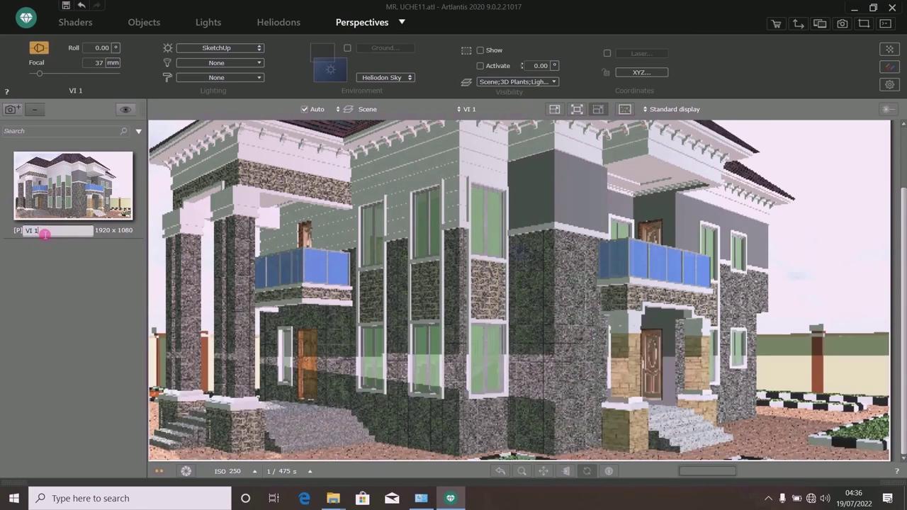
pyautogui.press('BackSpace')
pyautogui.press('BackSpace')
pyautogui.write('2')
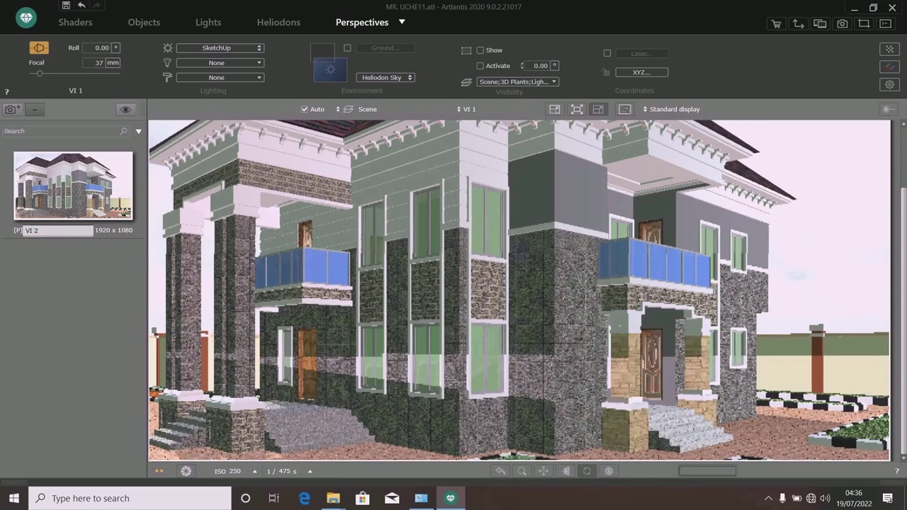
pyautogui.press('Return')
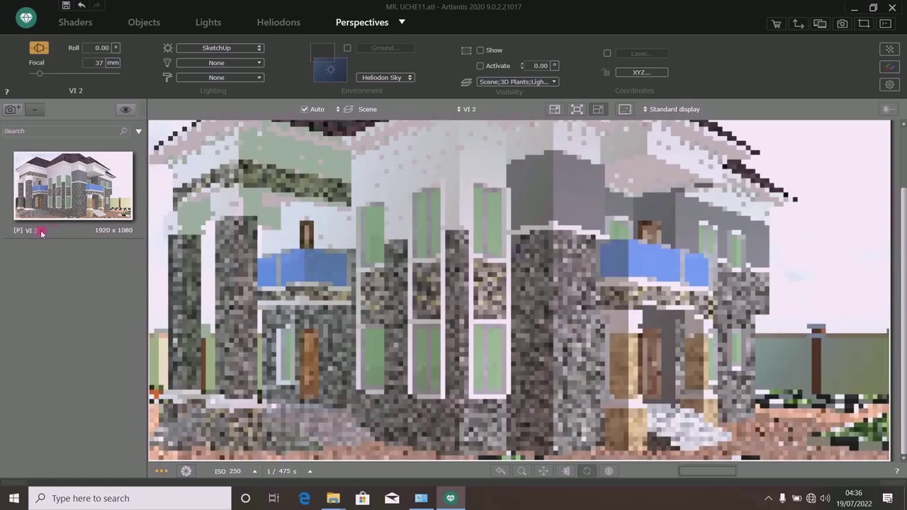
# Switch the VI 2 perspective's rendering parameters from Speed to the Quality setting and apply them.
pyautogui.click(889, 85)
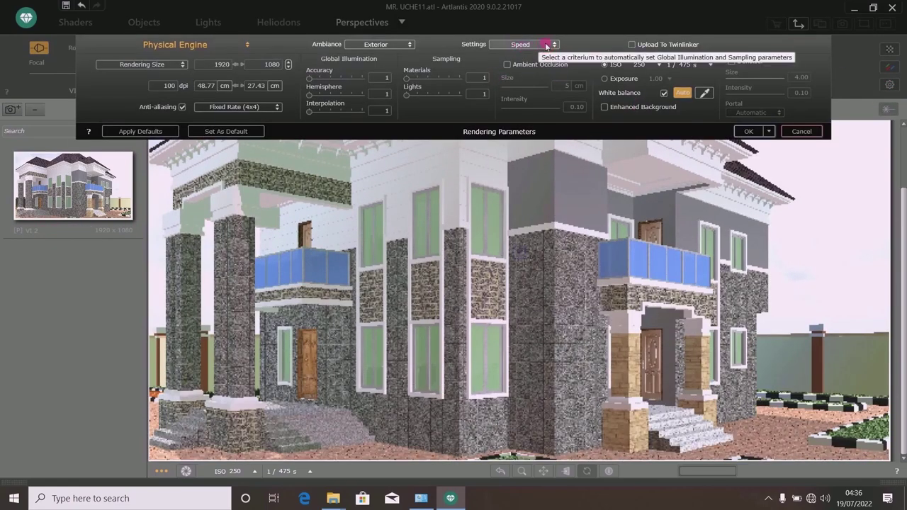
pyautogui.click(521, 45)
pyautogui.click(518, 48)
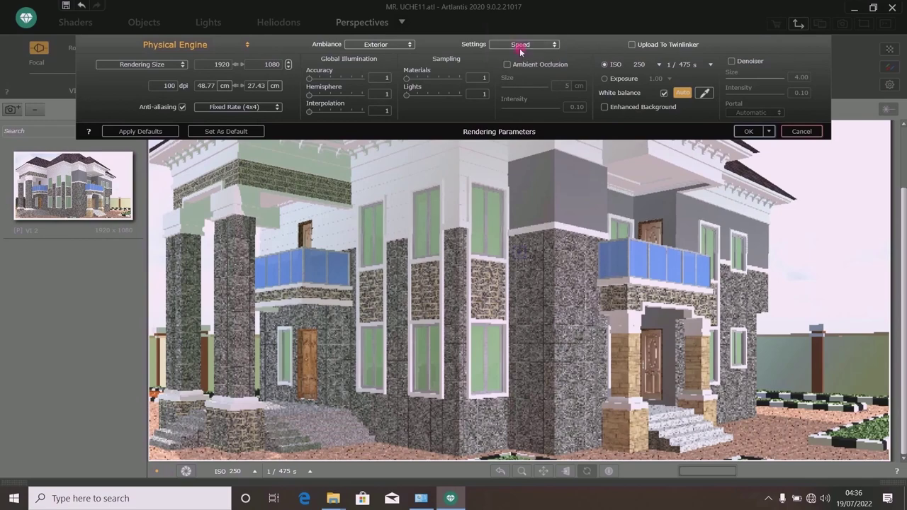
pyautogui.click(748, 131)
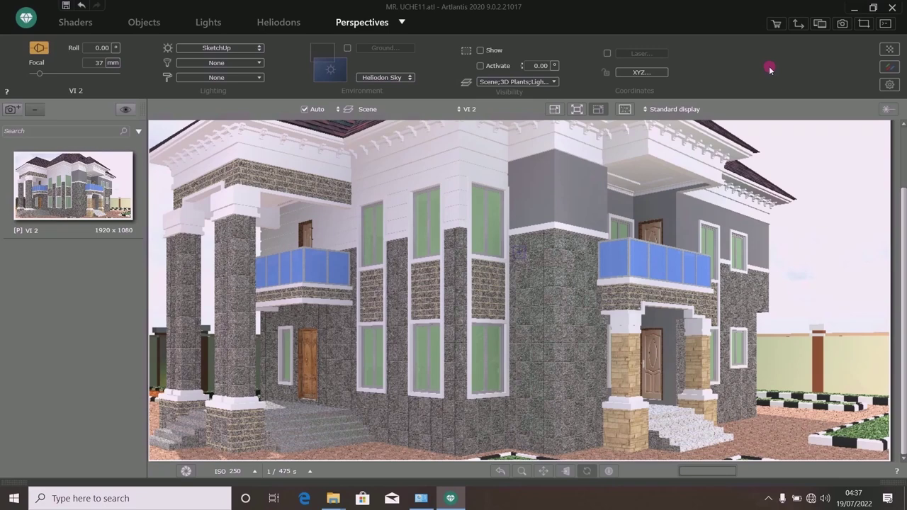
# Render the VI 2 perspective now as VI 2.jpg at 1920 x 1080 with Exterior ambiance and the Quality setting, and close the finished rendering.
pyautogui.click(842, 24)
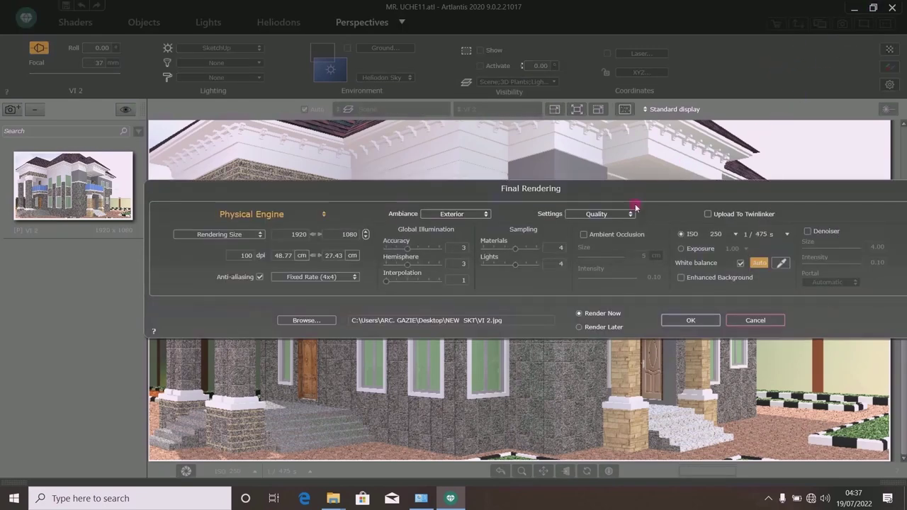
pyautogui.click(682, 323)
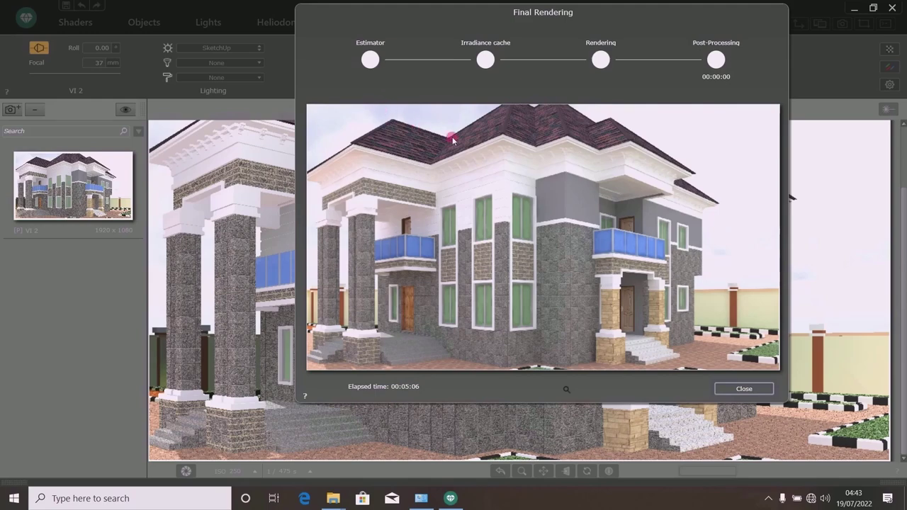
pyautogui.click(740, 389)
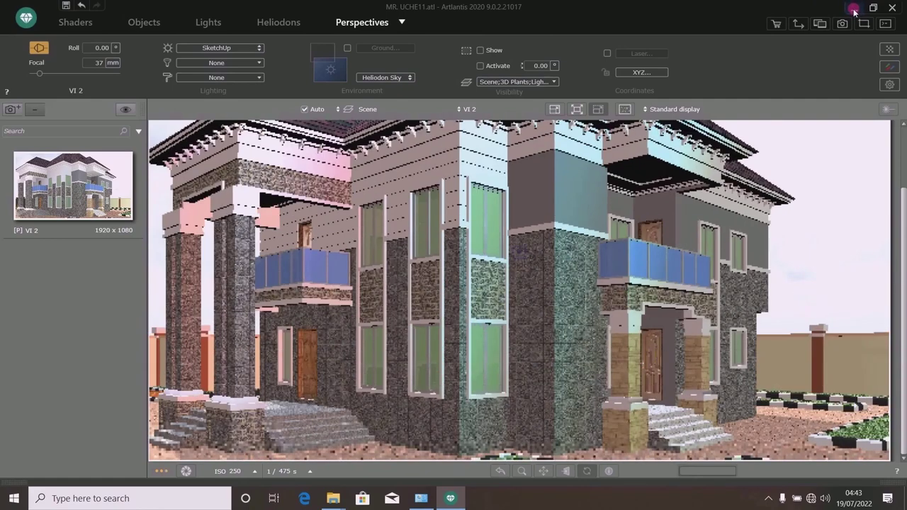
# Switch to the NEW SKT folder on the desktop and open the VI 1 render in Photos.
pyautogui.click(854, 8)
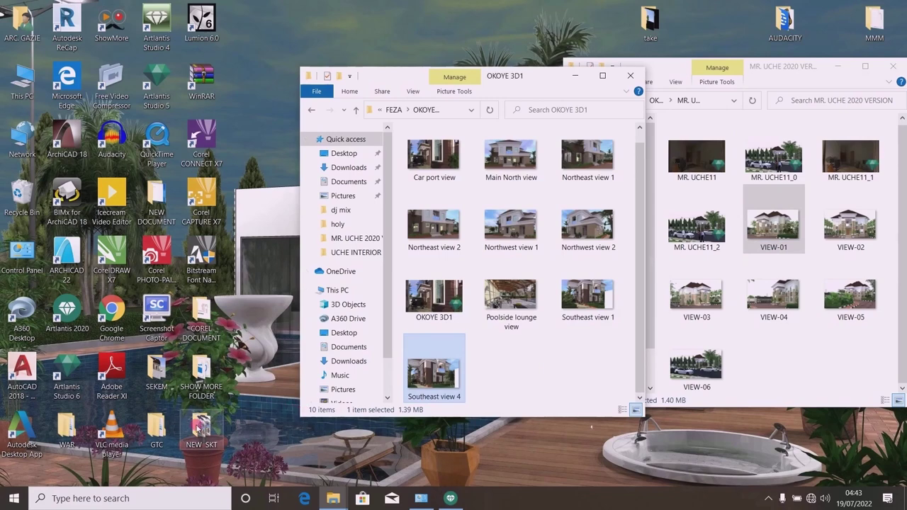
pyautogui.doubleClick(199, 430)
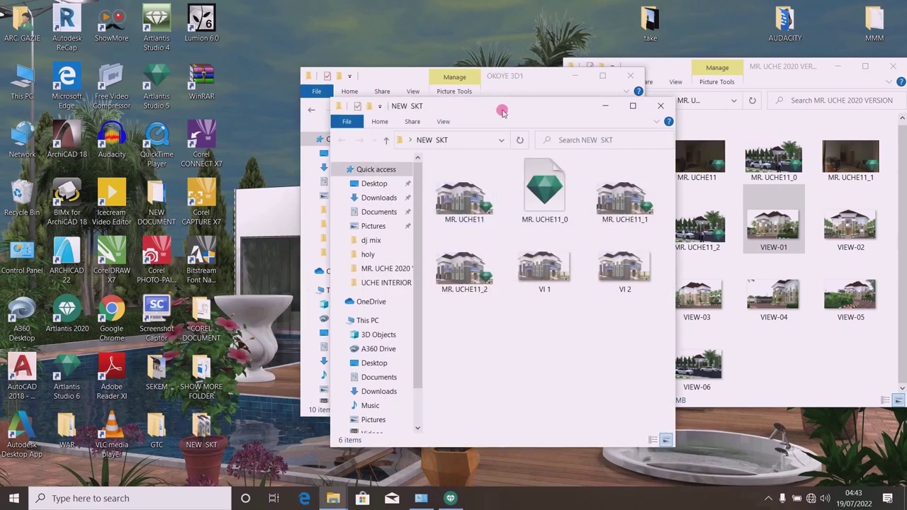
pyautogui.moveTo(500, 112); pyautogui.dragTo(432, 14)
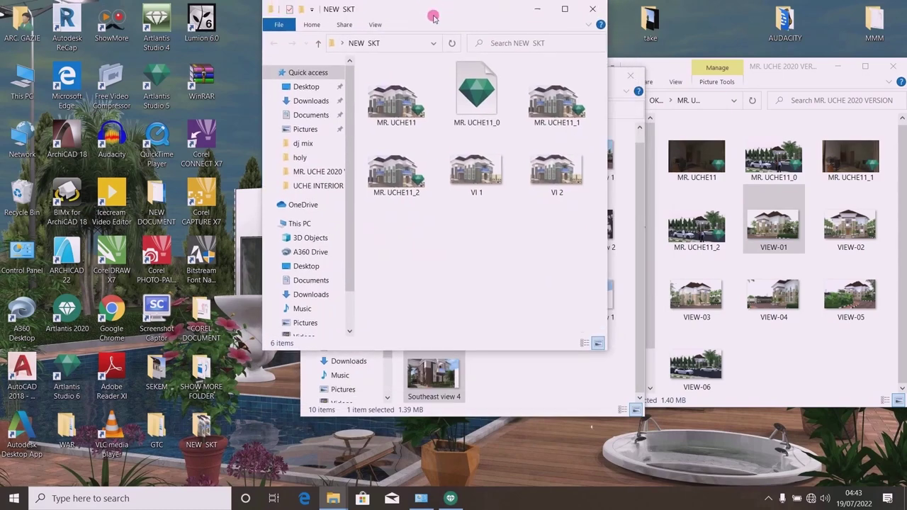
pyautogui.doubleClick(476, 173)
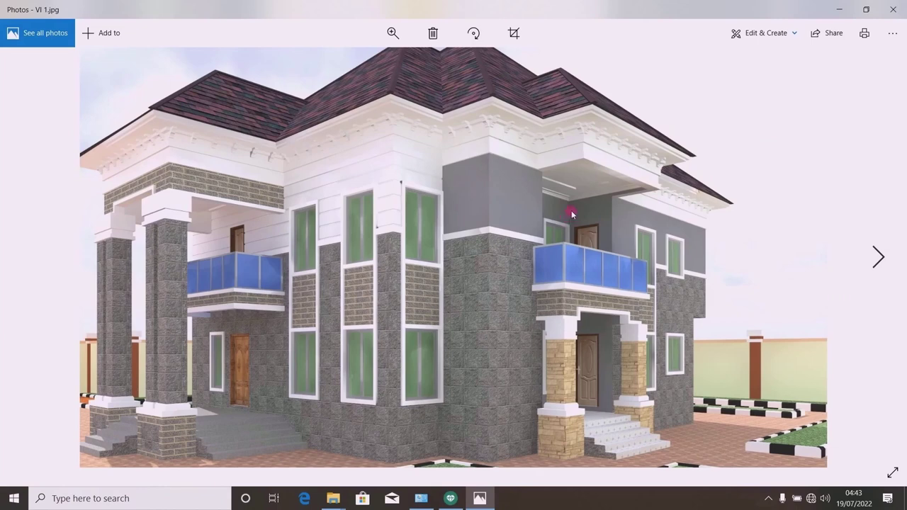
# Compare the VI 1 and VI 2 renders by alternating between them, examining the eaves, wall cladding and window surrounds.
pyautogui.click(881, 255)
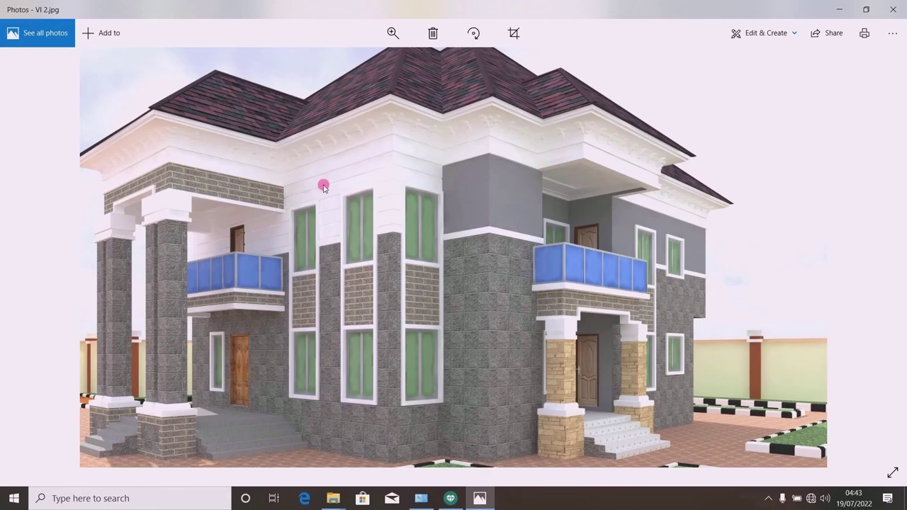
pyautogui.click(24, 259)
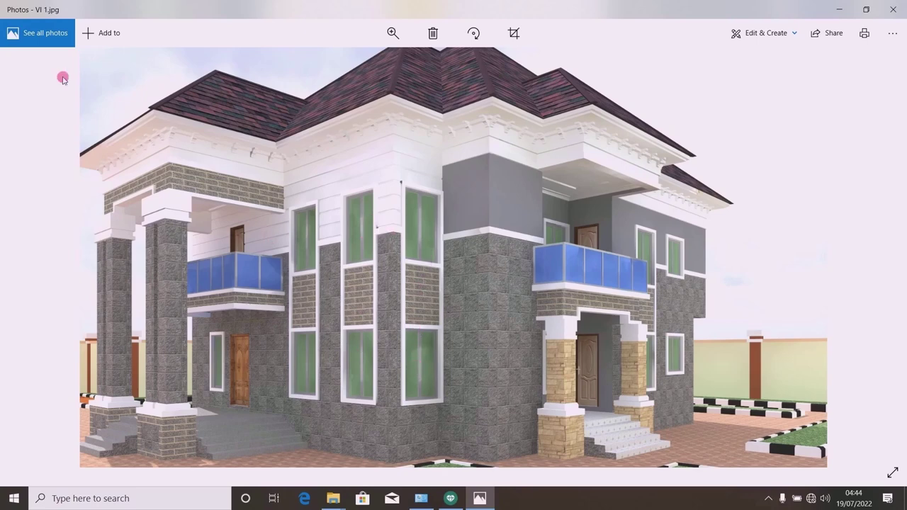
pyautogui.moveTo(903, 241)
pyautogui.click(879, 256)
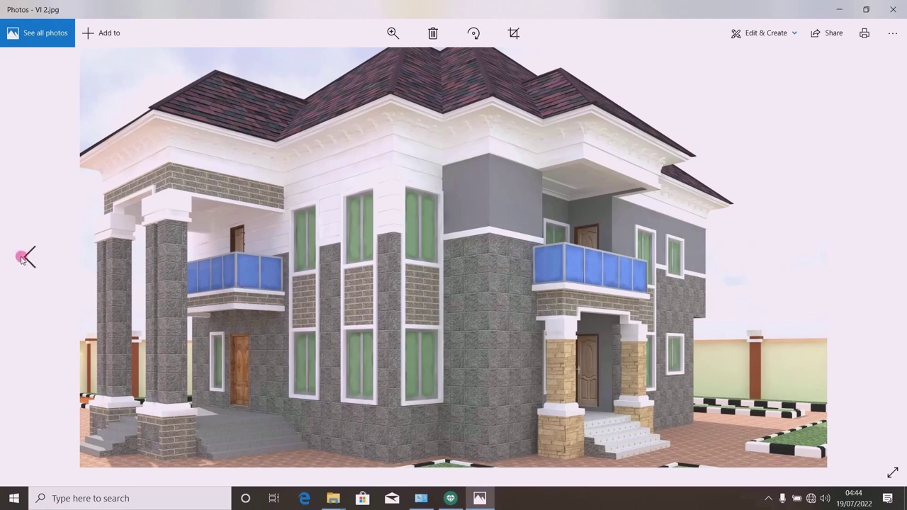
pyautogui.click(23, 256)
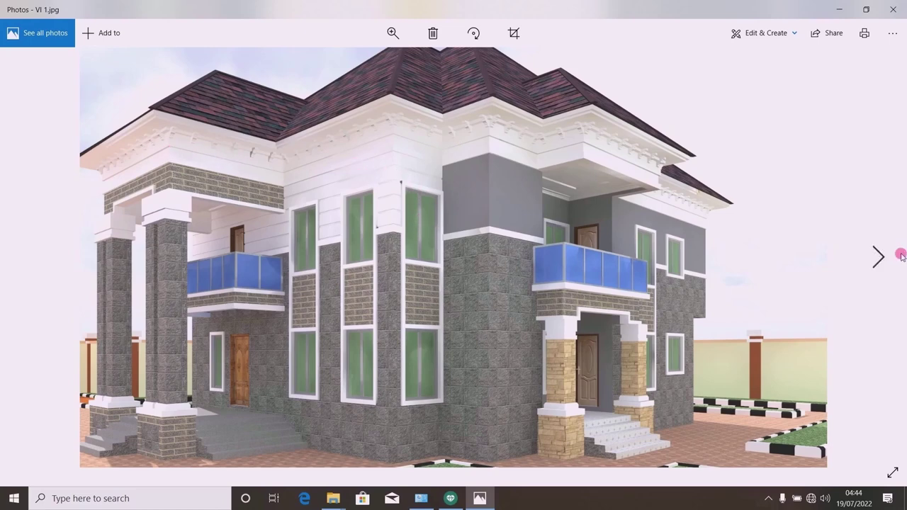
pyautogui.click(879, 258)
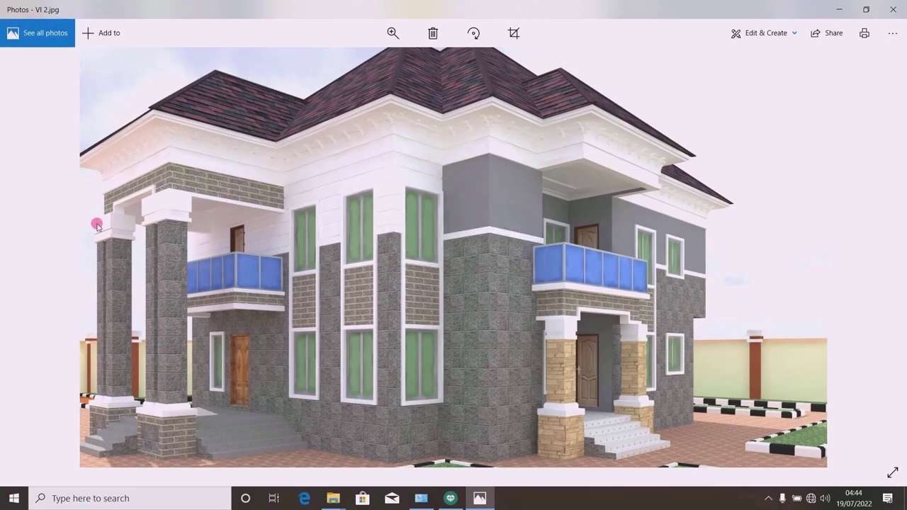
pyautogui.click(27, 253)
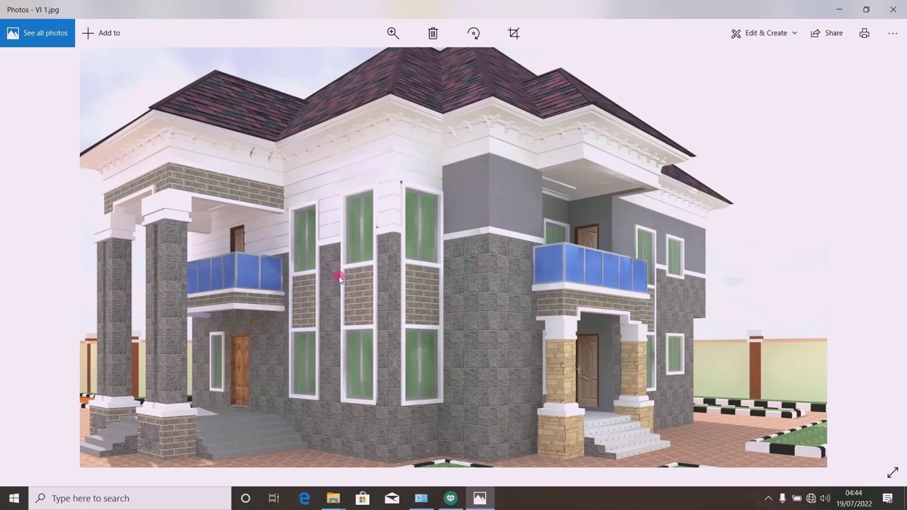
pyautogui.click(875, 258)
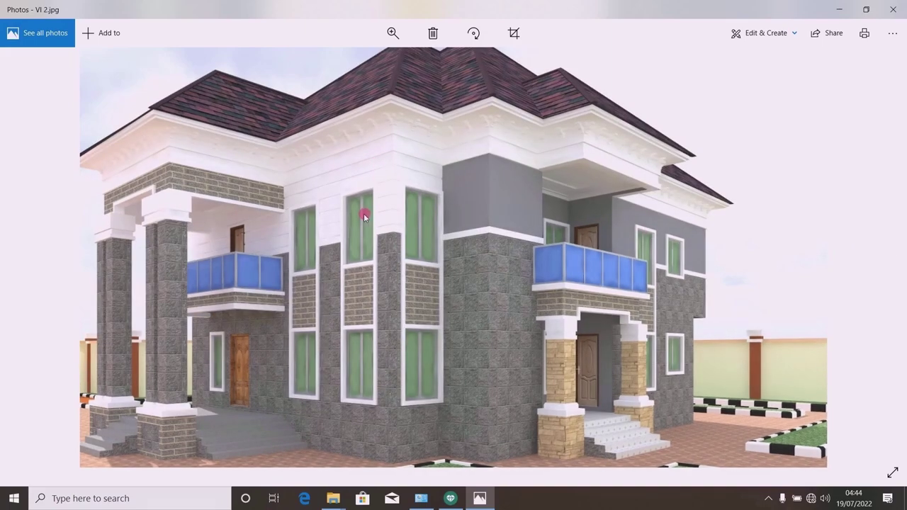
# Return to Artlantis, review the available quality presets in the VI 2 rendering parameters, and leave without changing them.
pyautogui.click(449, 497)
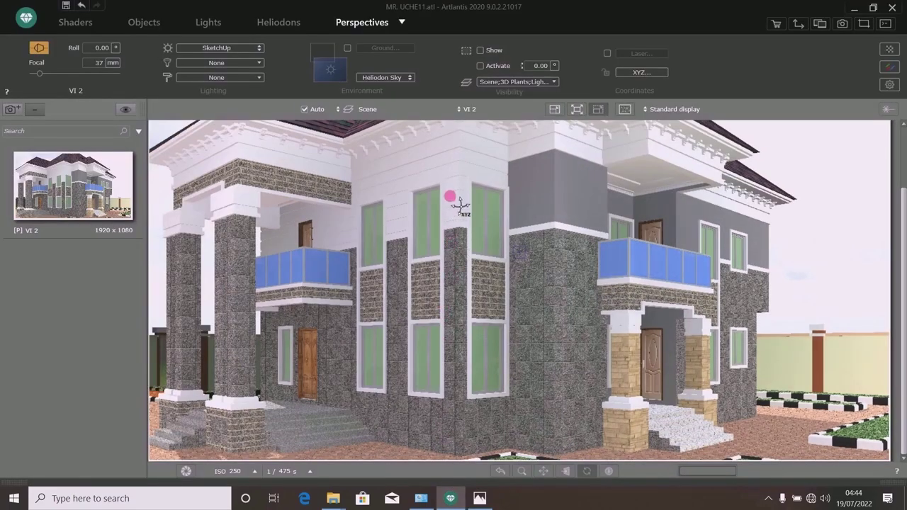
pyautogui.click(889, 84)
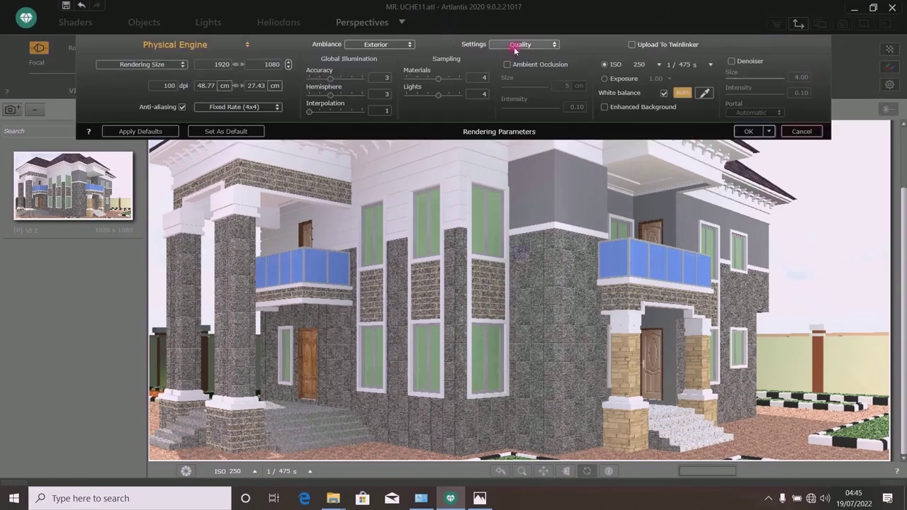
pyautogui.click(556, 45)
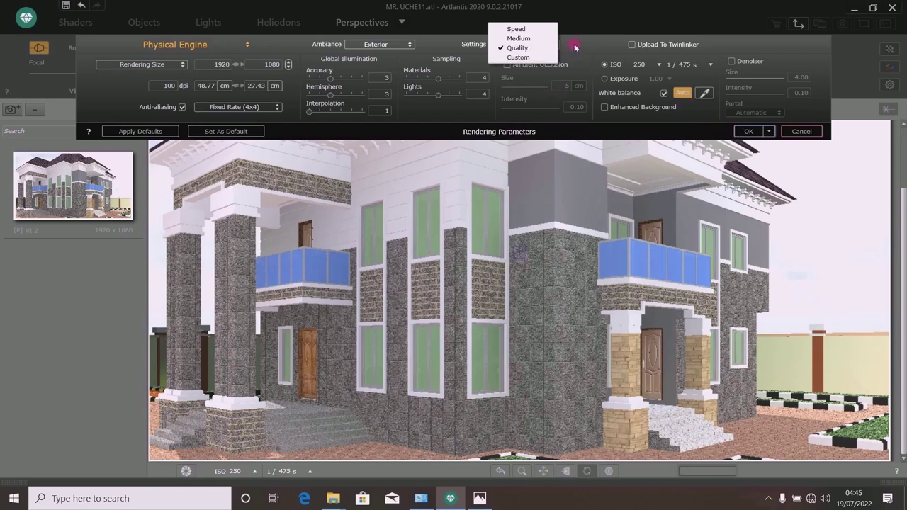
pyautogui.click(797, 130)
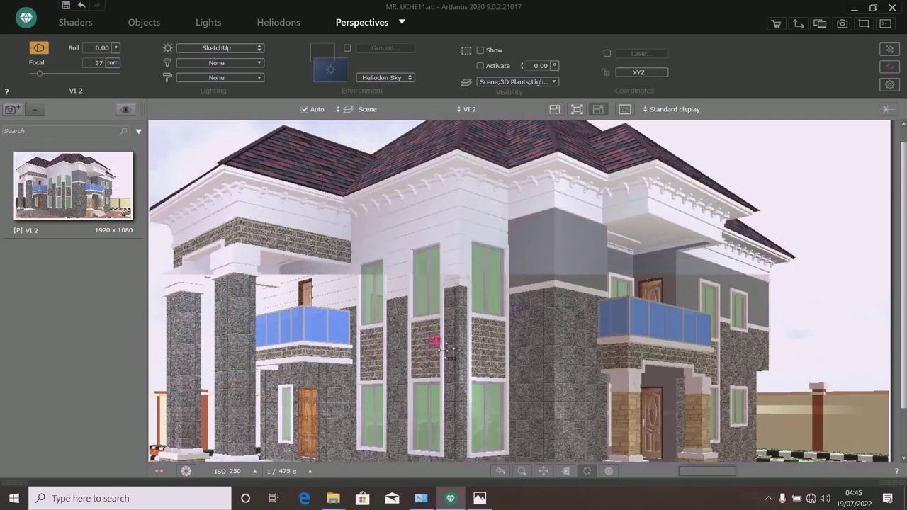
pyautogui.moveTo(904, 201); pyautogui.dragTo(903, 246)
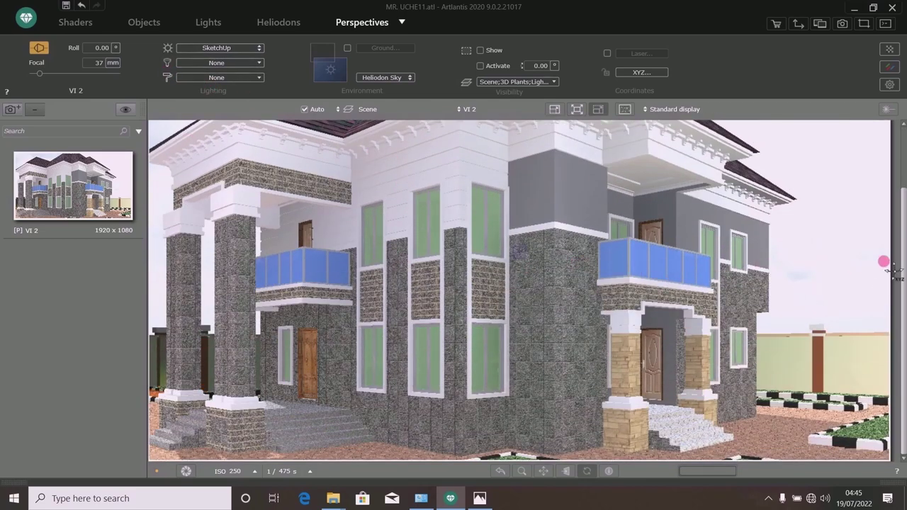
pyautogui.moveTo(904, 240); pyautogui.dragTo(904, 210)
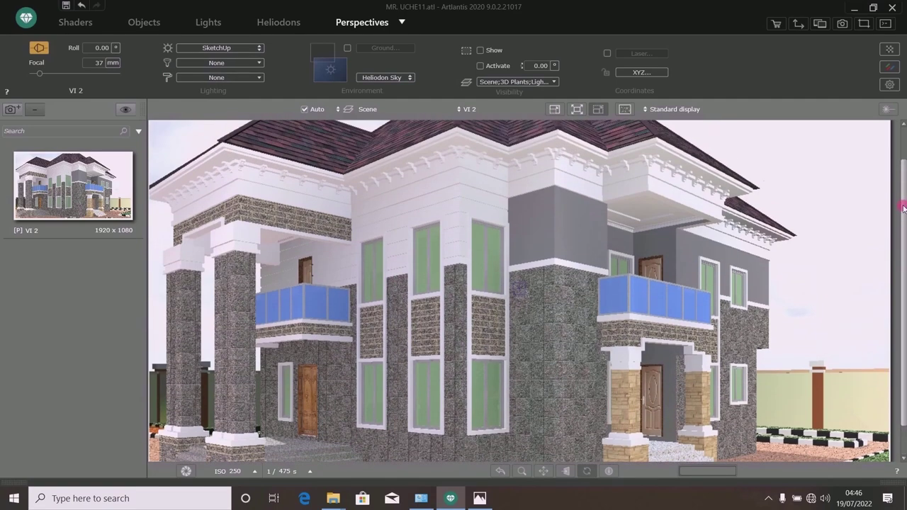